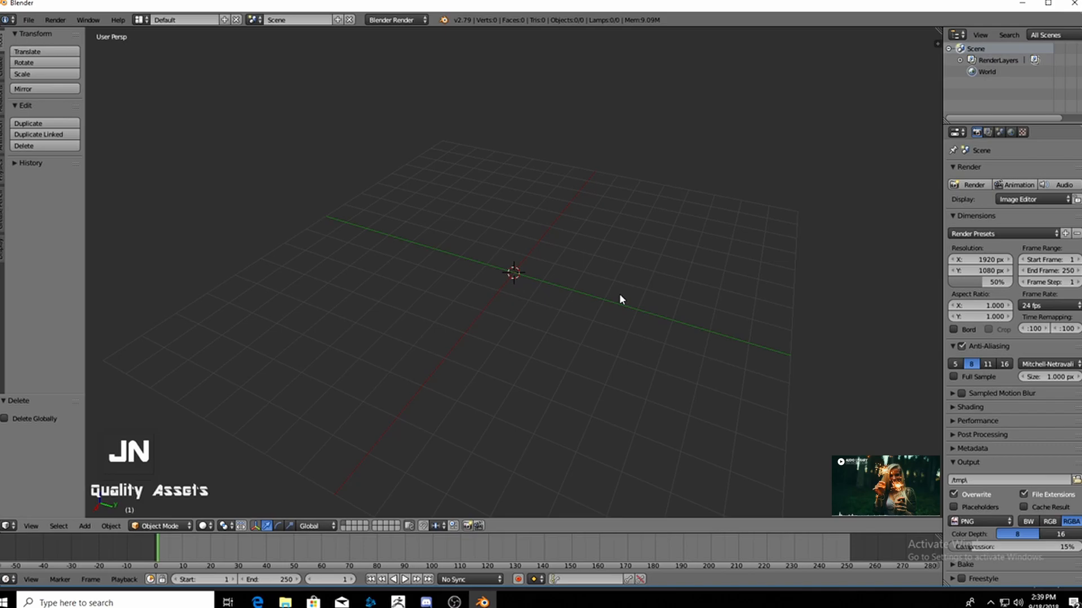
- Add a cube at the centre of the scene and give it an Array modifier
key("shift+a")
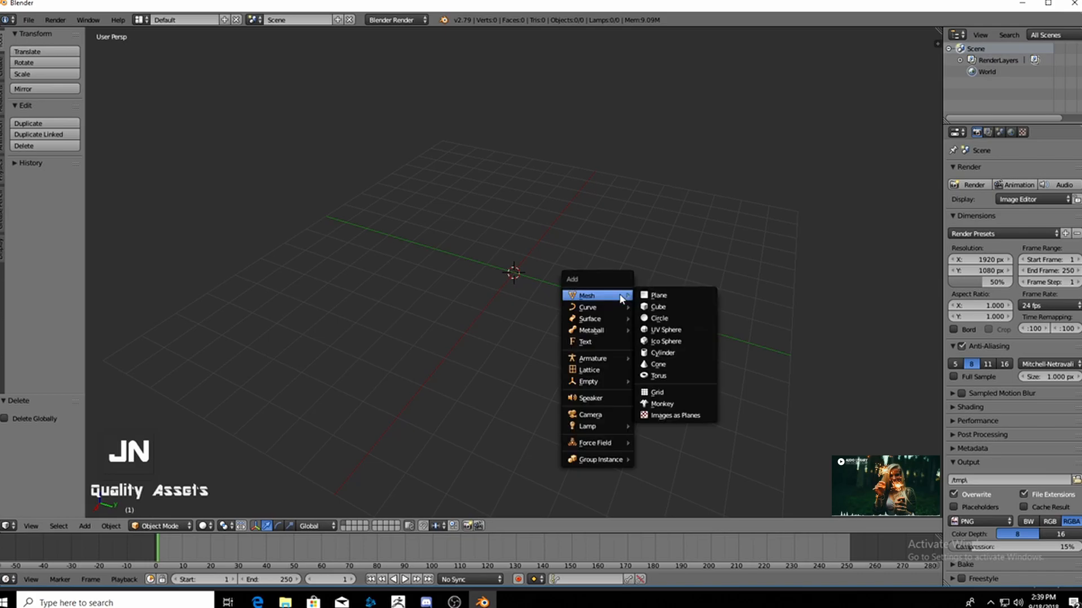
left_click(648, 307)
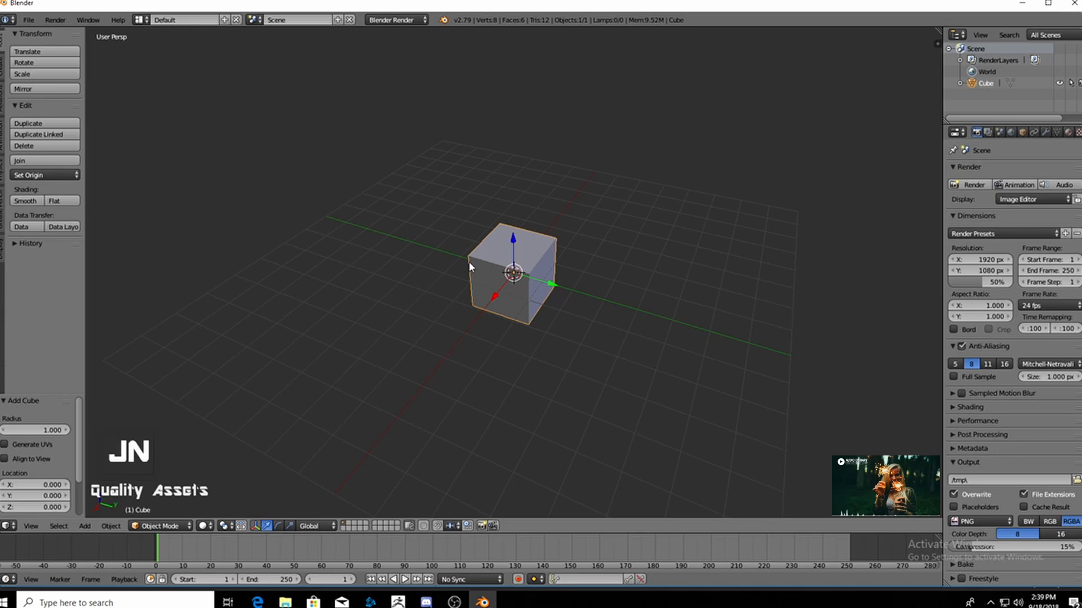
left_click(1045, 135)
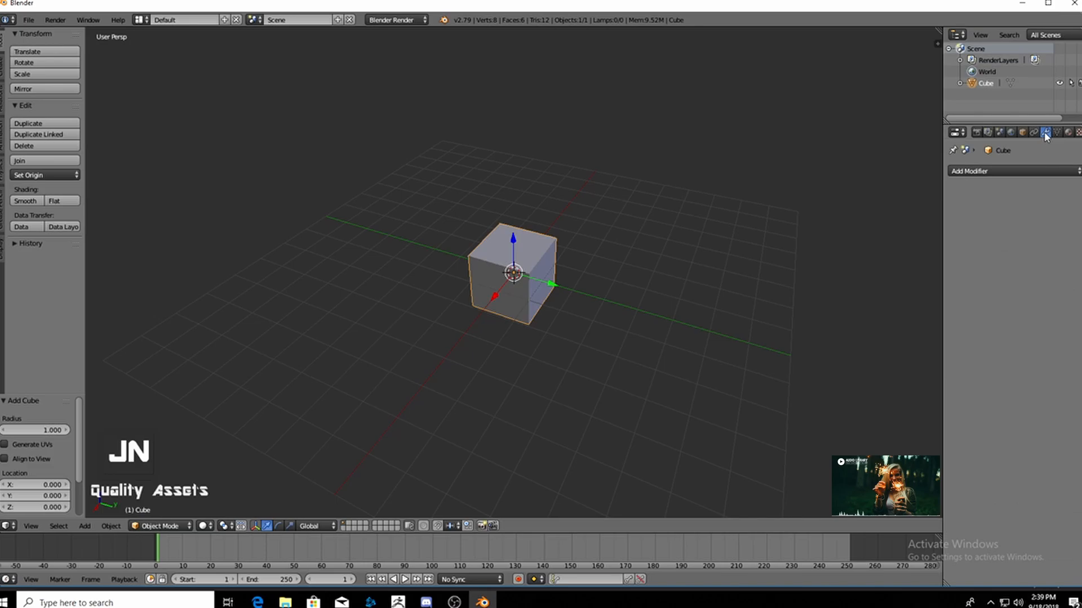
left_click(1002, 171)
left_click(977, 172)
key("a")
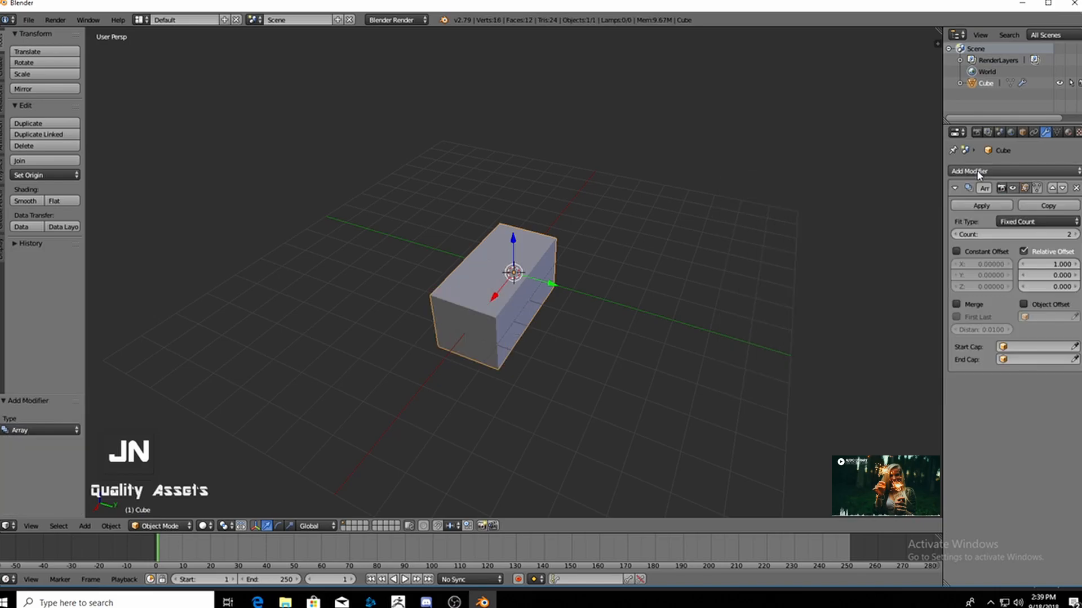
- Raise the Array modifier's fixed count to 5
middle_click_drag(478, 380, 608, 350)
scroll(510, 364, "up", 5)
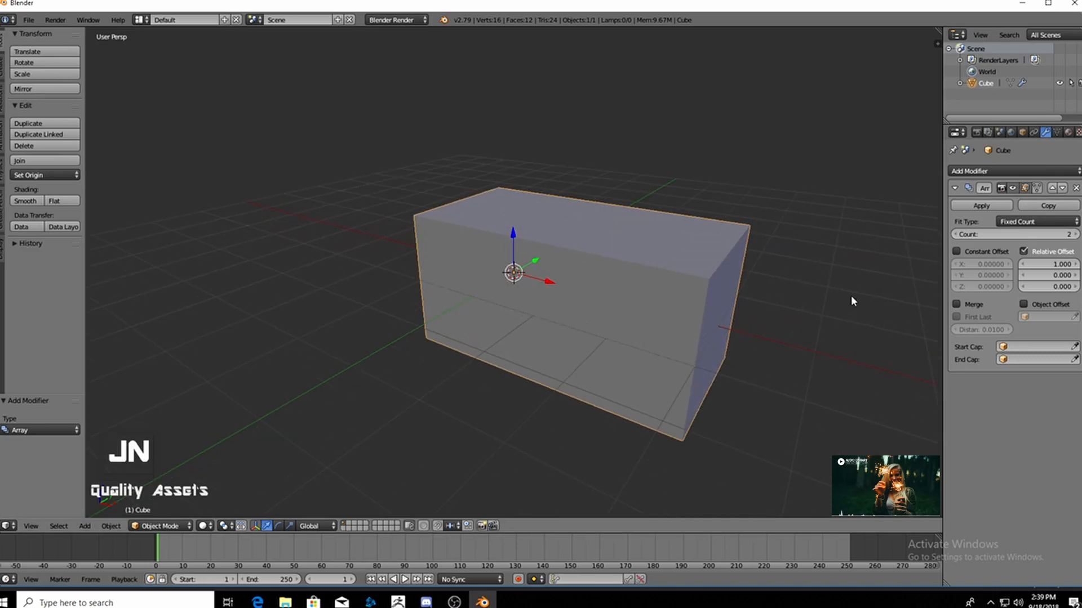
scroll(754, 318, "down", 3)
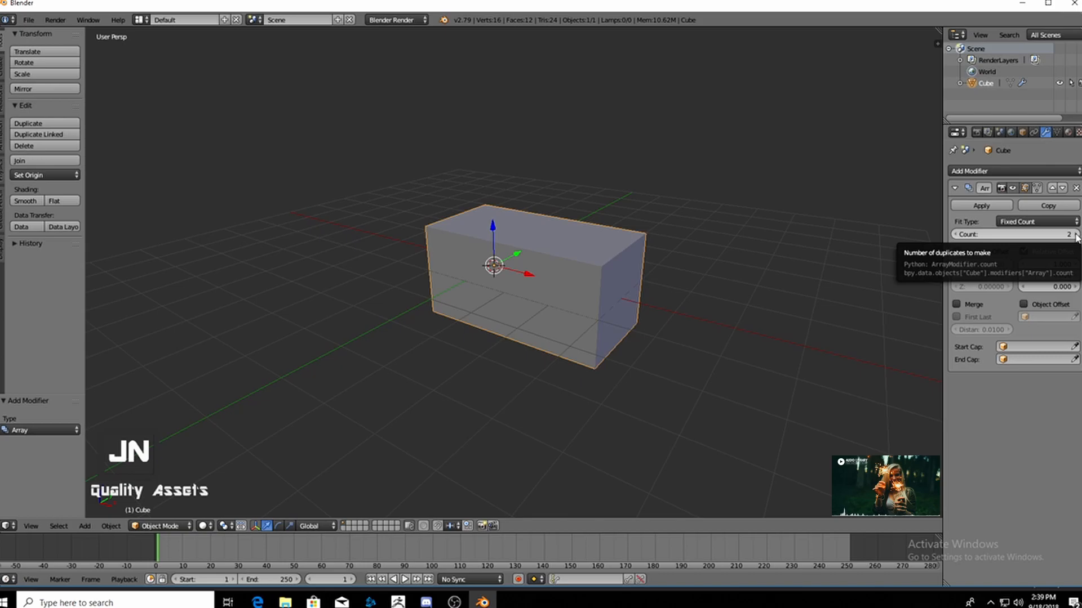
left_click(1077, 234)
left_click(1076, 234)
left_click(1076, 234)
- Space the arrayed cubes apart with a relative X offset of 1.3
middle_click_drag(607, 345, 565, 385)
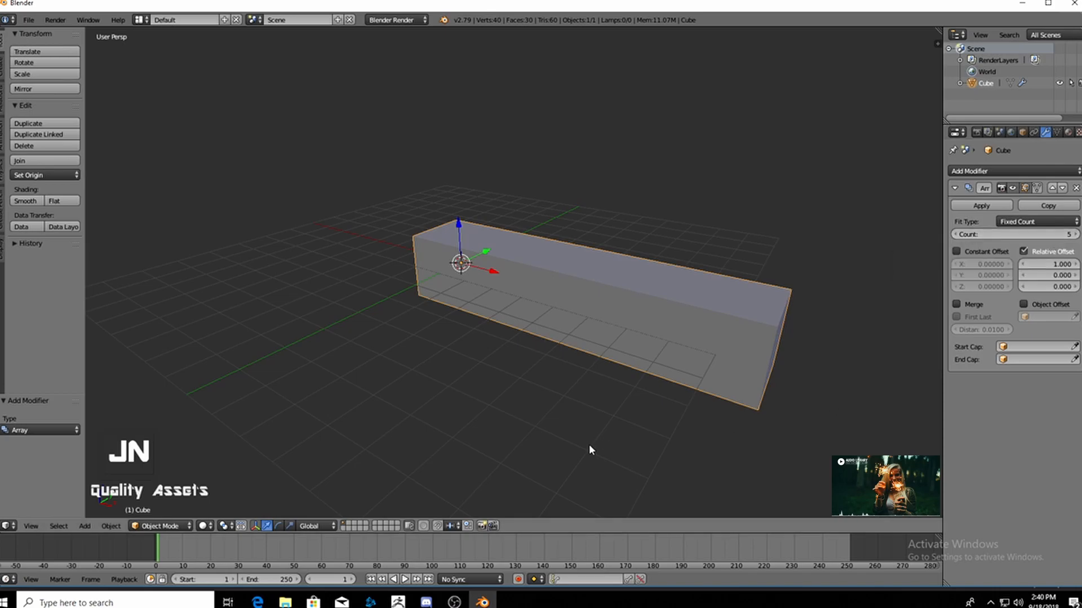
middle_click_drag(589, 444, 580, 377)
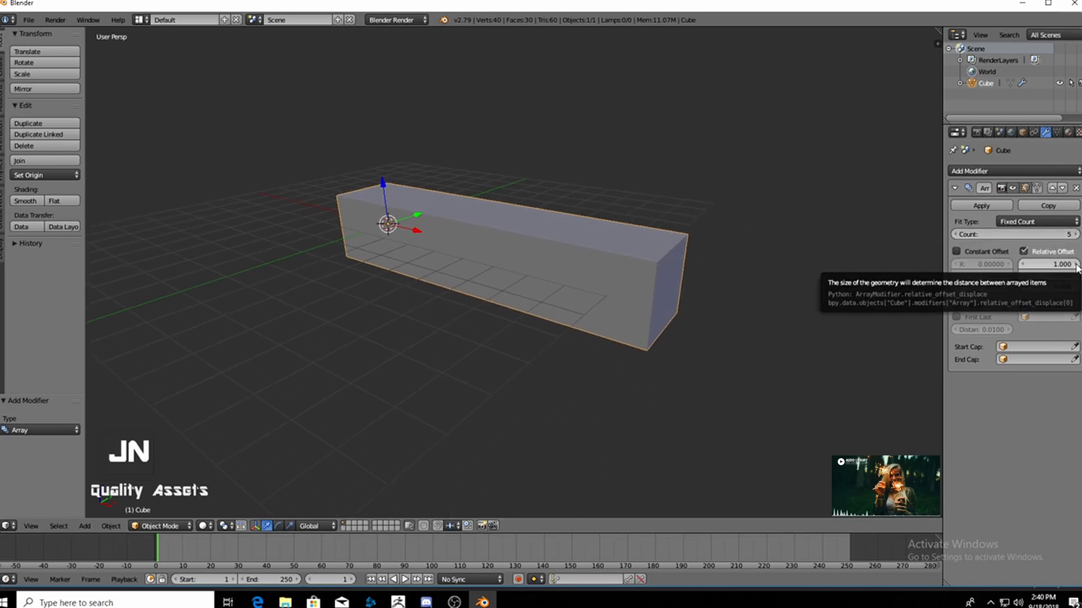
left_click_drag(1077, 268, 1077, 269)
middle_click_drag(533, 325, 507, 372)
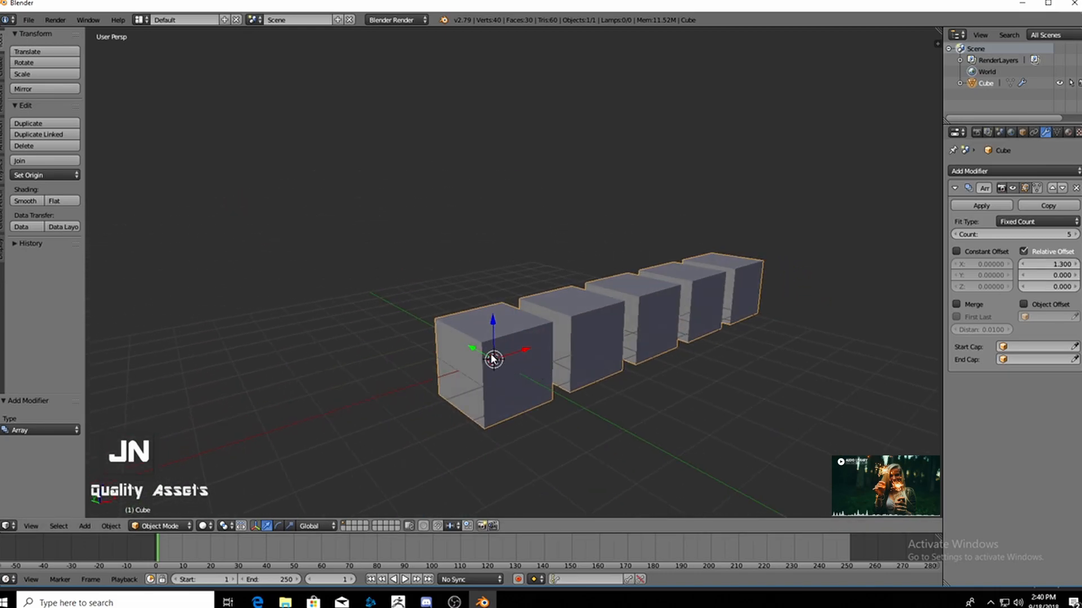
- Delete the top face of the original cube in Edit Mode with face selection
key("Tab")
key("Tab")
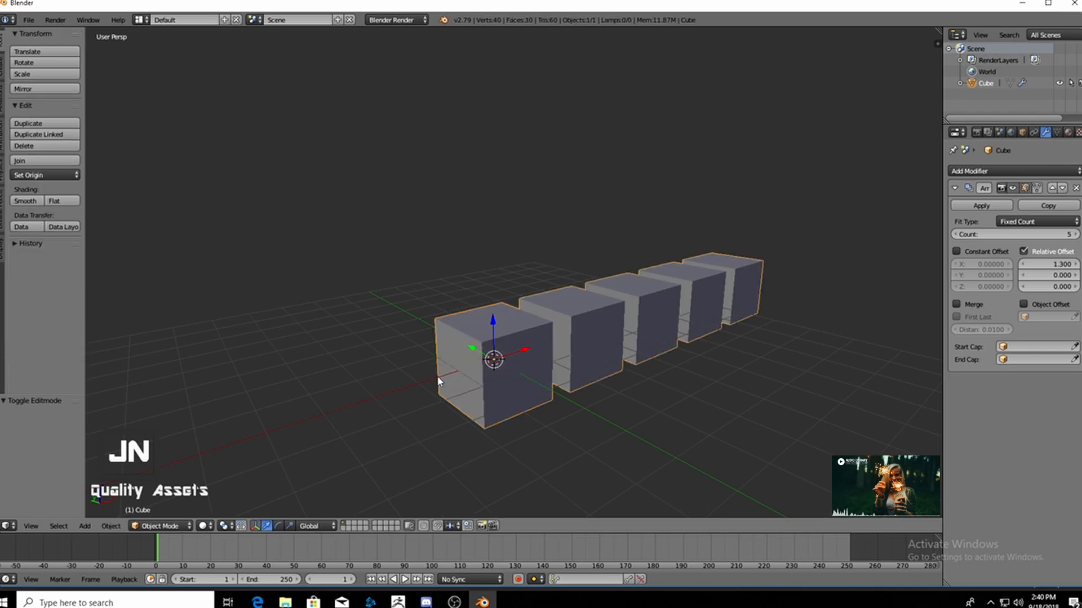
left_click(161, 526)
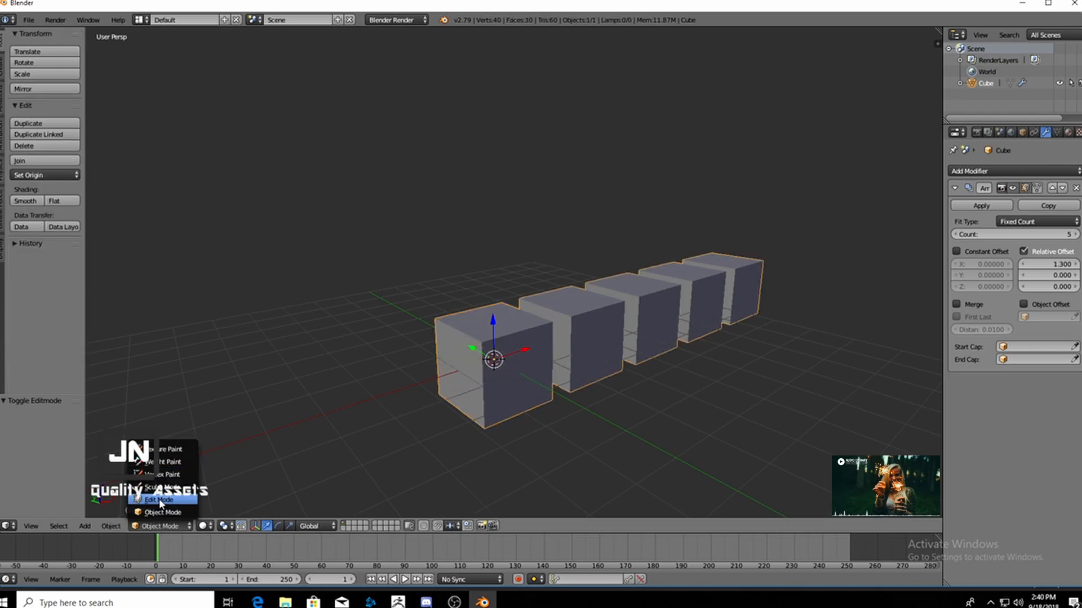
left_click(159, 499)
middle_click_drag(518, 411, 598, 487)
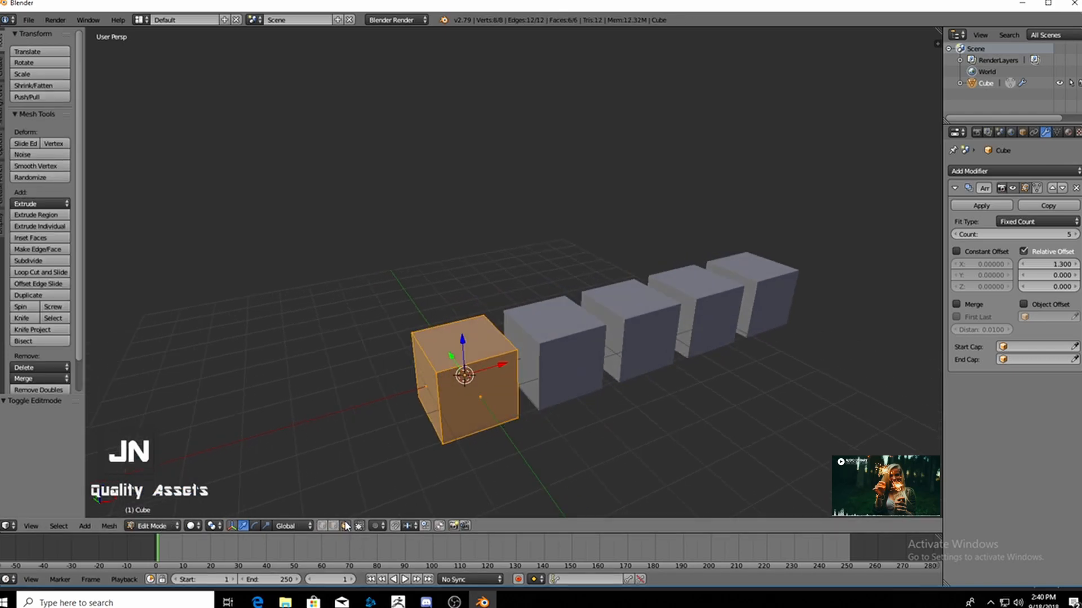
left_click(442, 358)
right_click(444, 358)
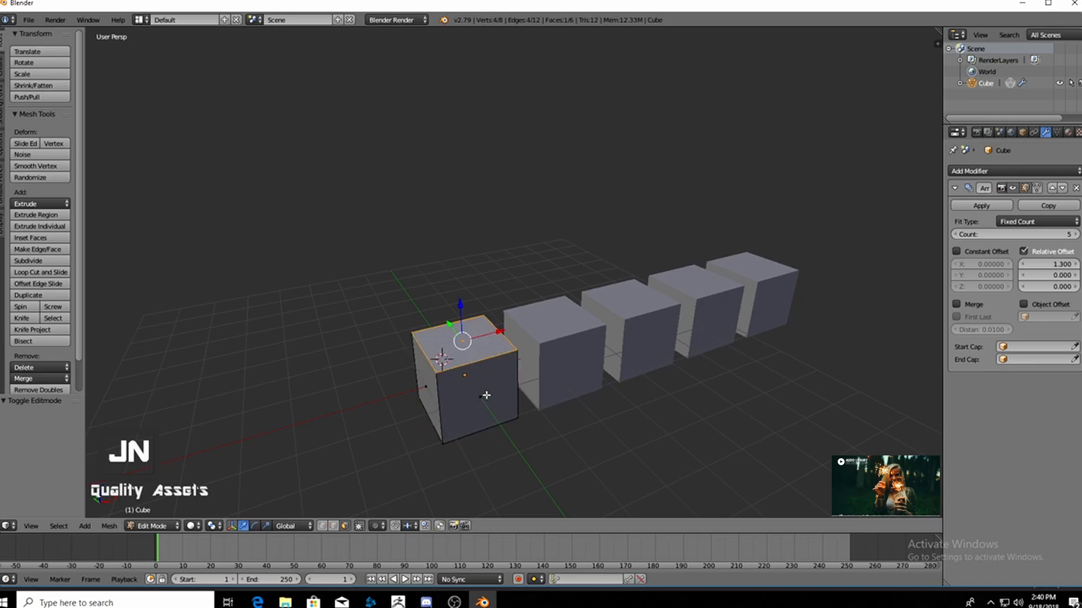
key("x")
left_click(505, 377)
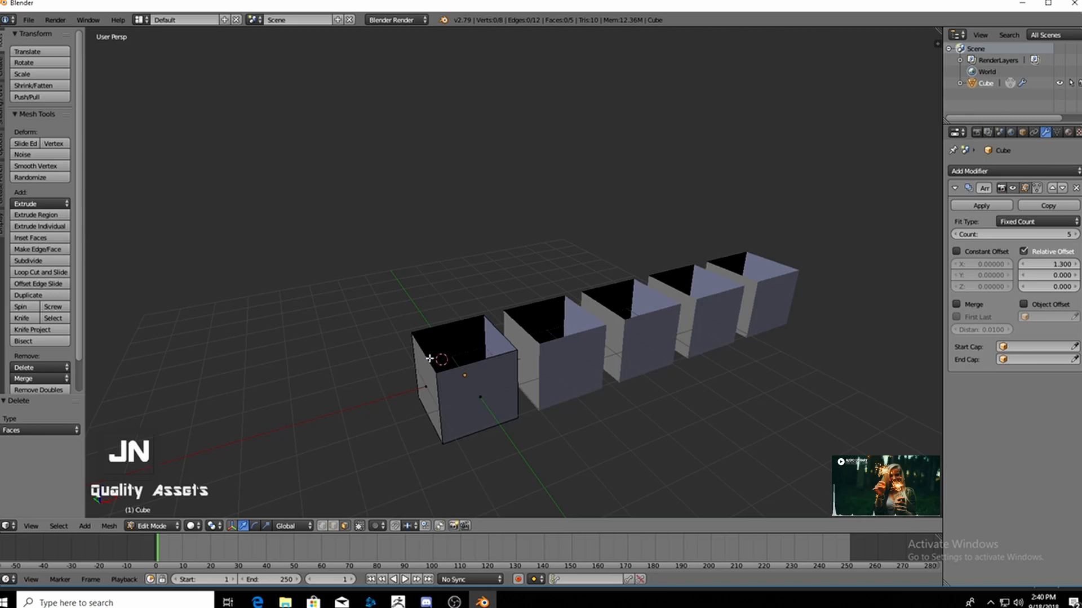
- Return to Object Mode and undo the top face deletion
key("Tab")
key("ctrl+z")
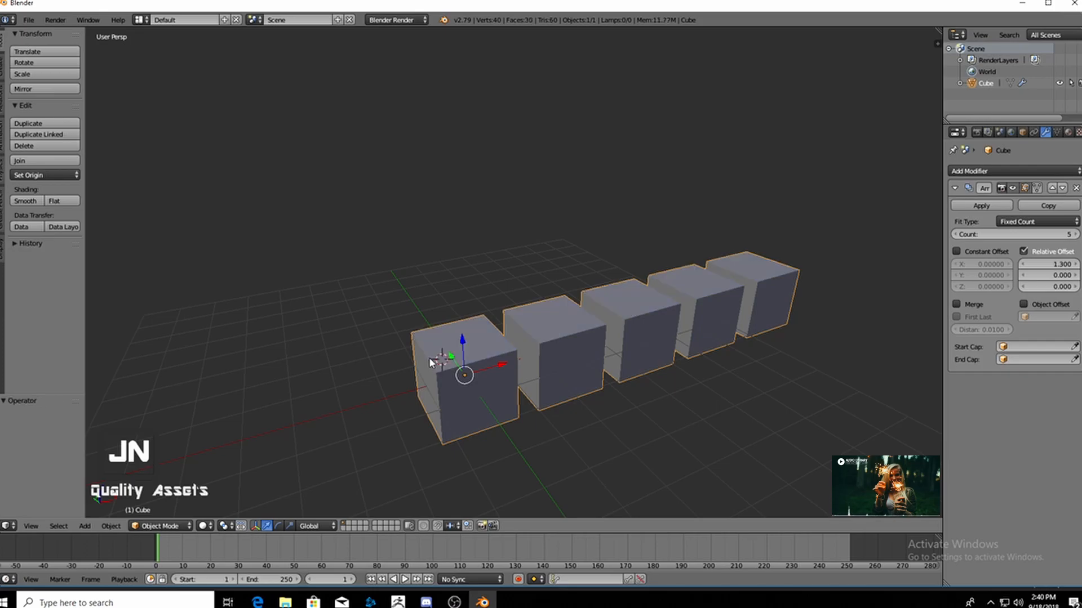
- Set the array's relative offset to 1 in X and 1 in Z to form a staircase of cubes
middle_click_drag(429, 358, 500, 275)
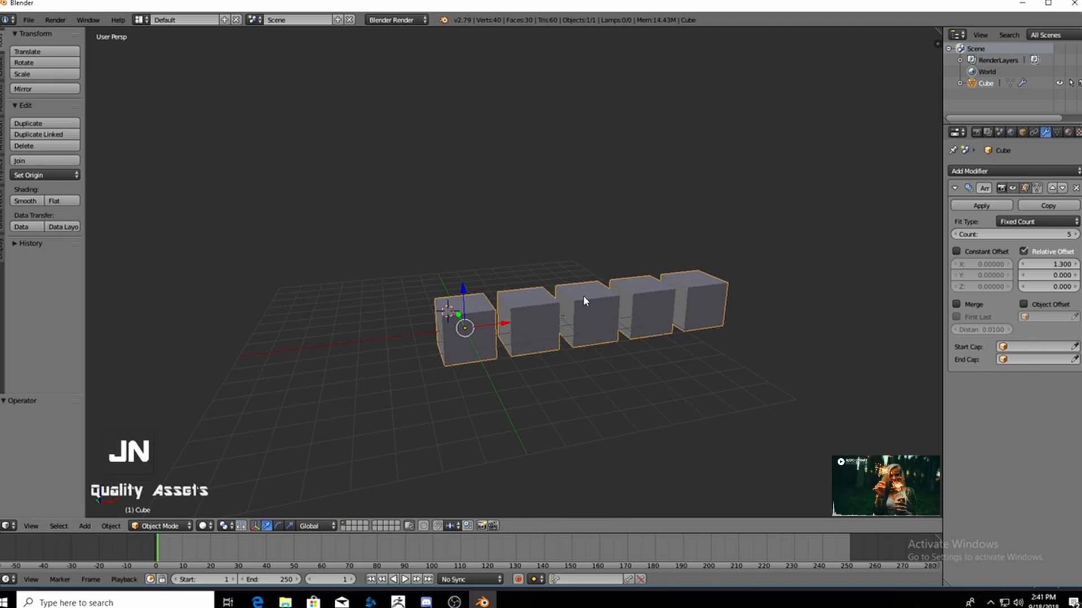
left_click(1048, 266)
type("1")
key("Return")
left_click(1049, 286)
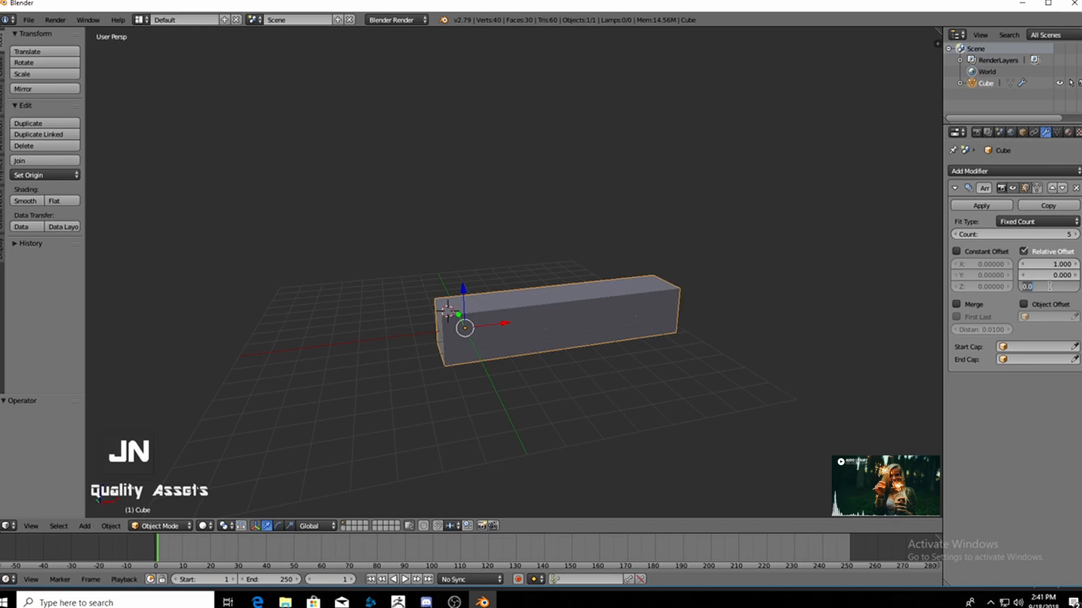
type("1")
key("Return")
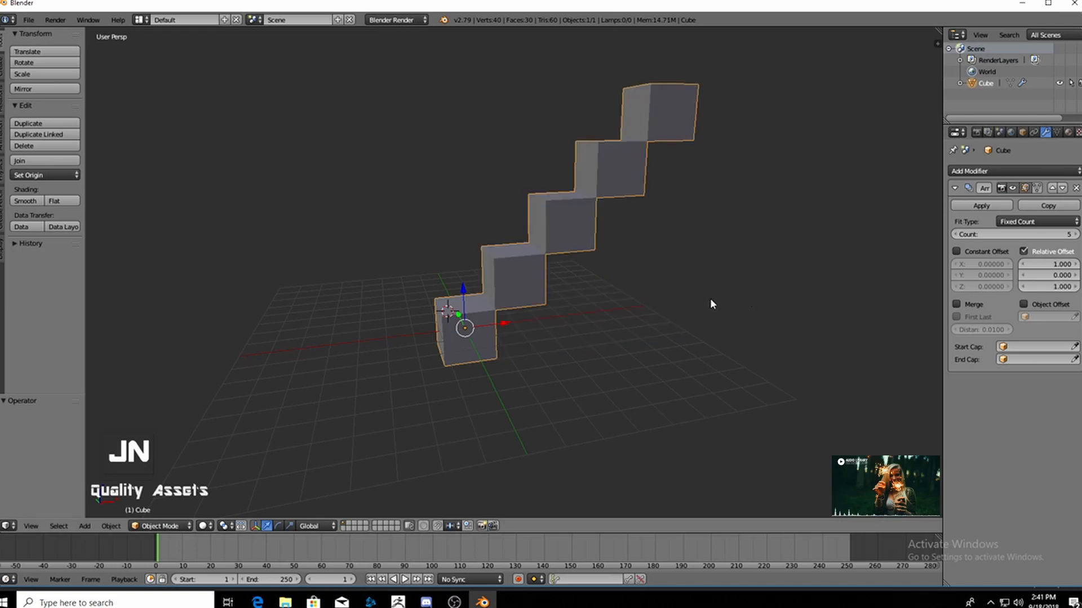
- Try a different relative X offset on the array, then set it back to 1
scroll(665, 321, "up", 4)
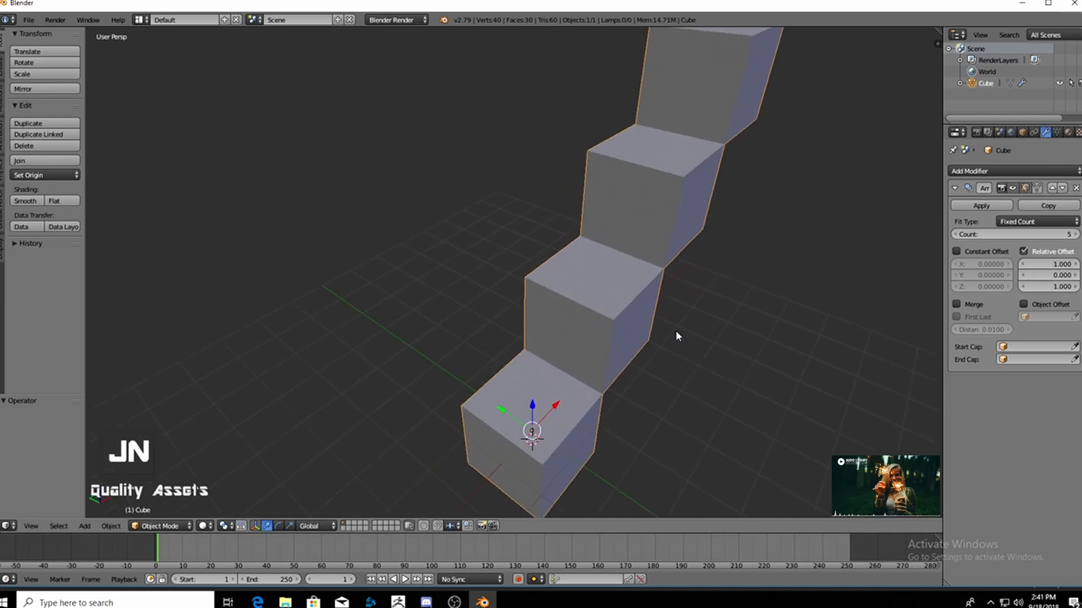
mouse_move(1045, 266)
left_mouse_down()
mouse_move(1065, 266)
mouse_move(1048, 266)
left_mouse_up()
left_click(1041, 264)
type("1")
key("Return")
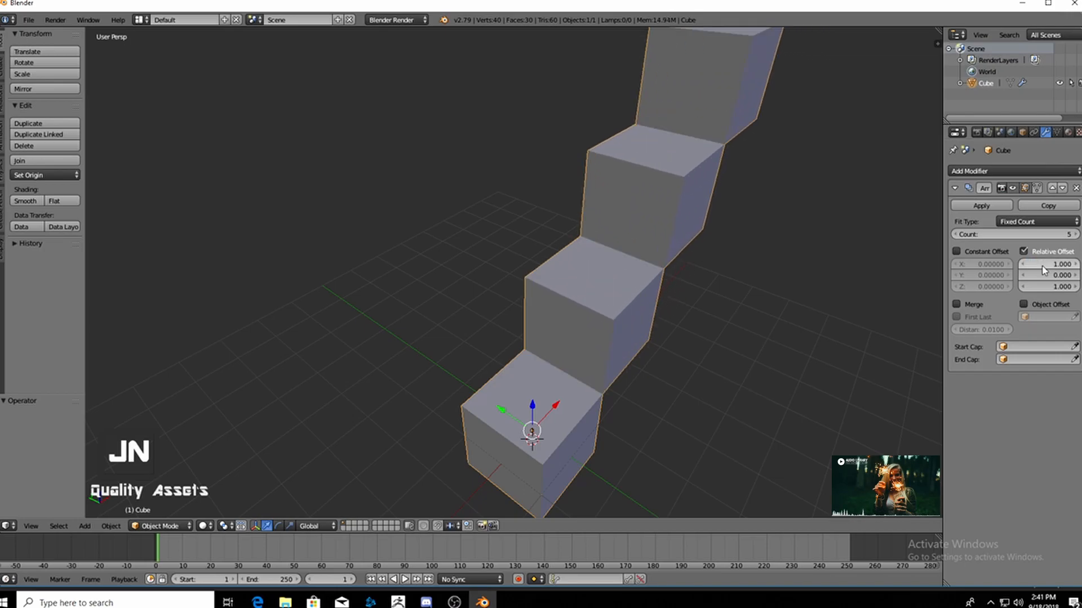
- Try a larger relative Z offset on the array, then set it back to 1
scroll(693, 363, "up", 3)
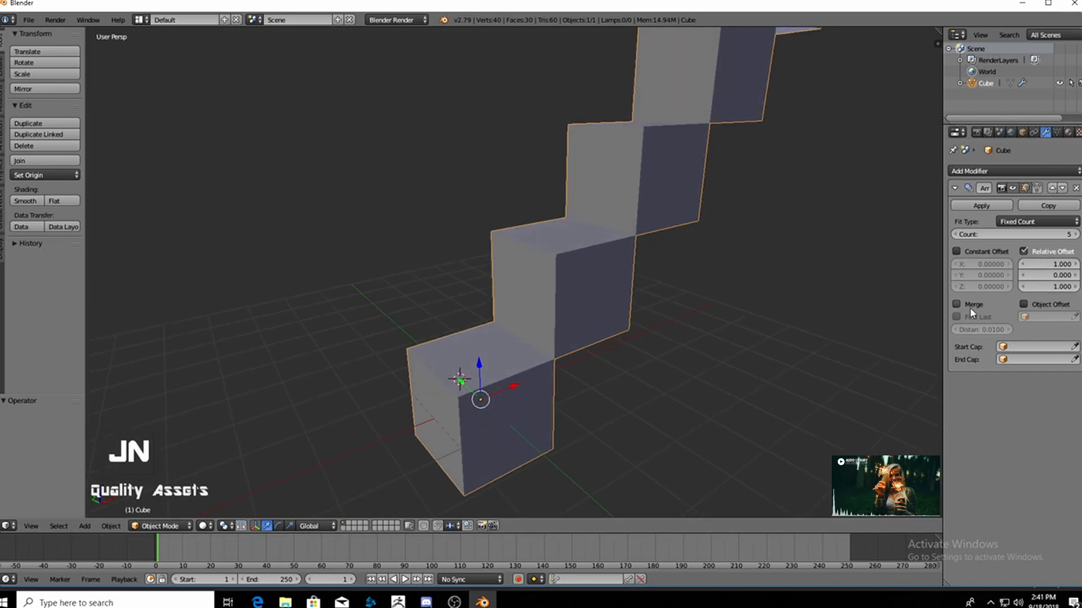
left_click_drag(1047, 287, 1051, 287)
left_click(1047, 288)
type("1")
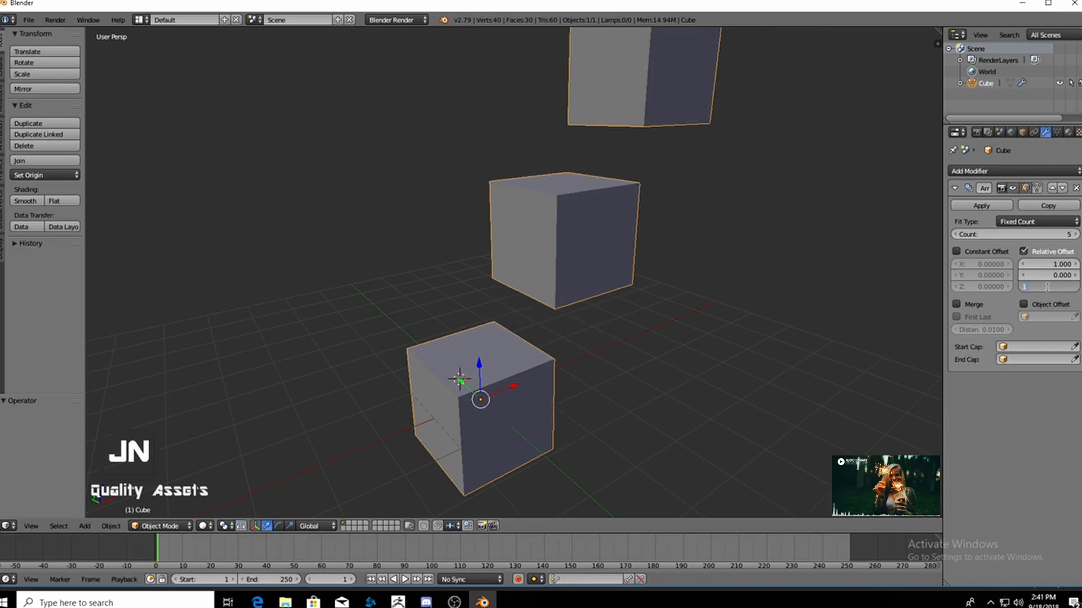
key("Return")
scroll(502, 252, "down", 3)
middle_click_drag(519, 329, 533, 332)
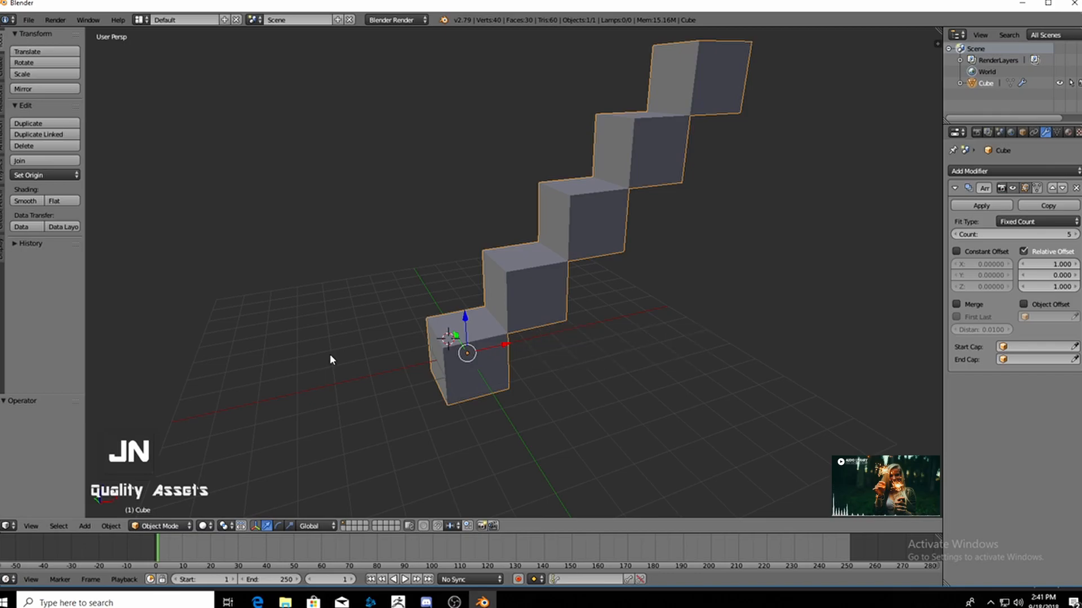
- Move the cube staircase to the second layer, view that layer, and return to the first layer
key("m")
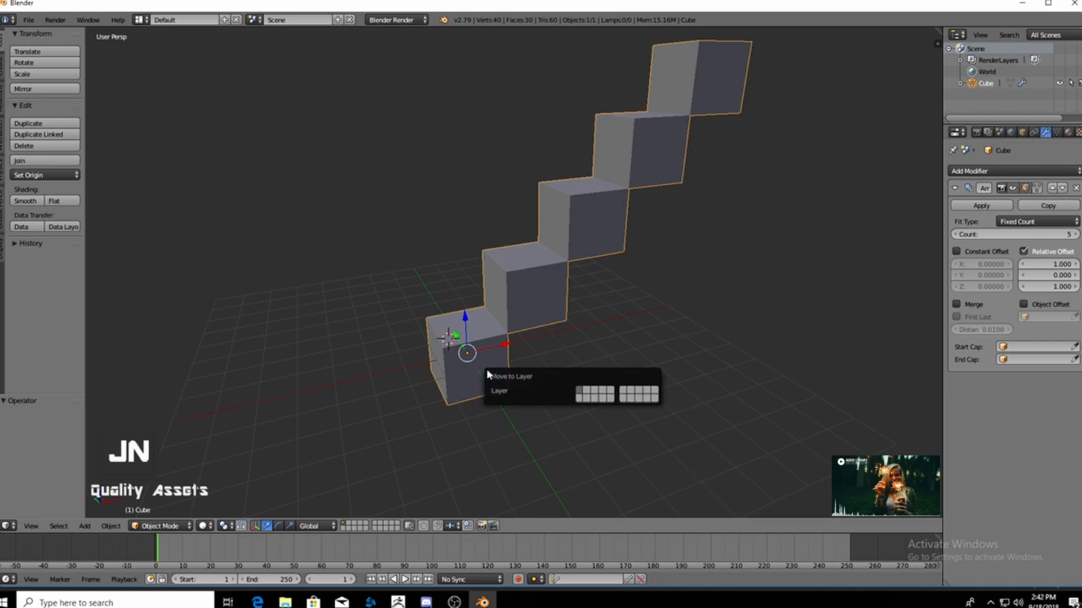
left_click(585, 393)
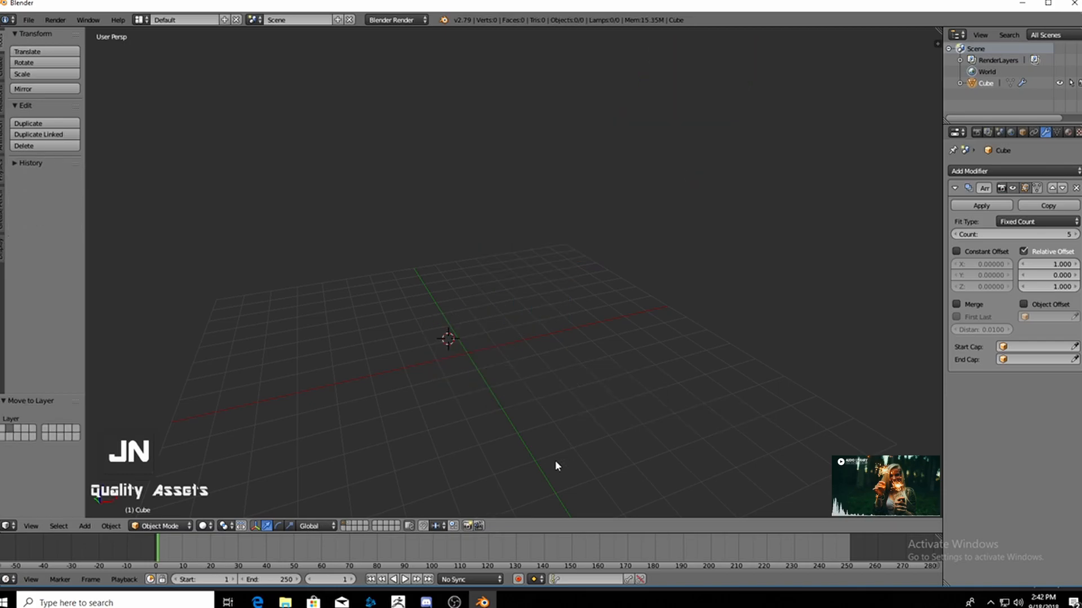
left_click(343, 523)
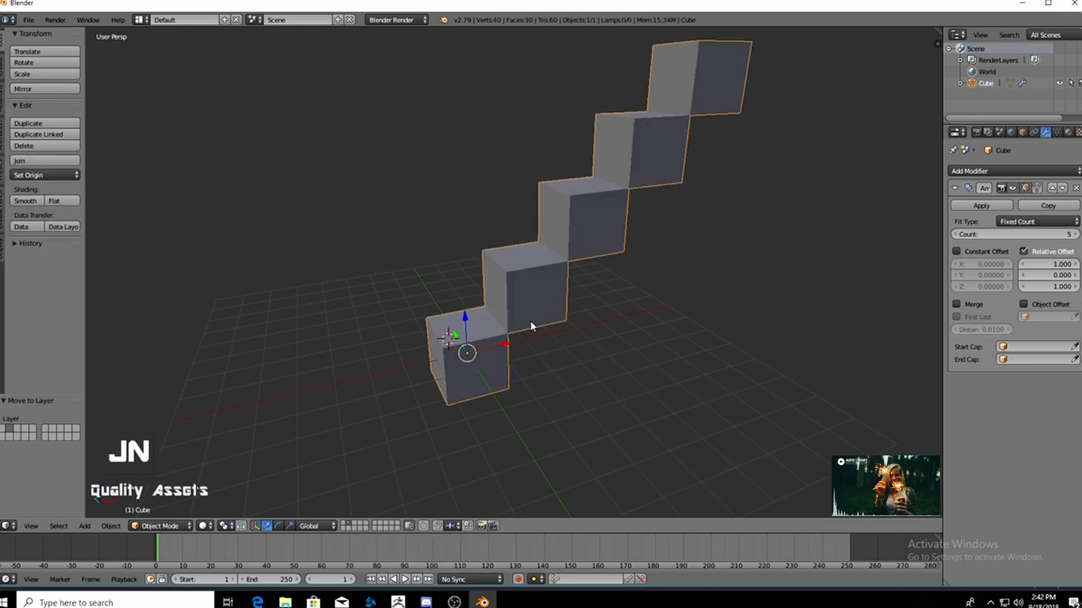
left_click(344, 525)
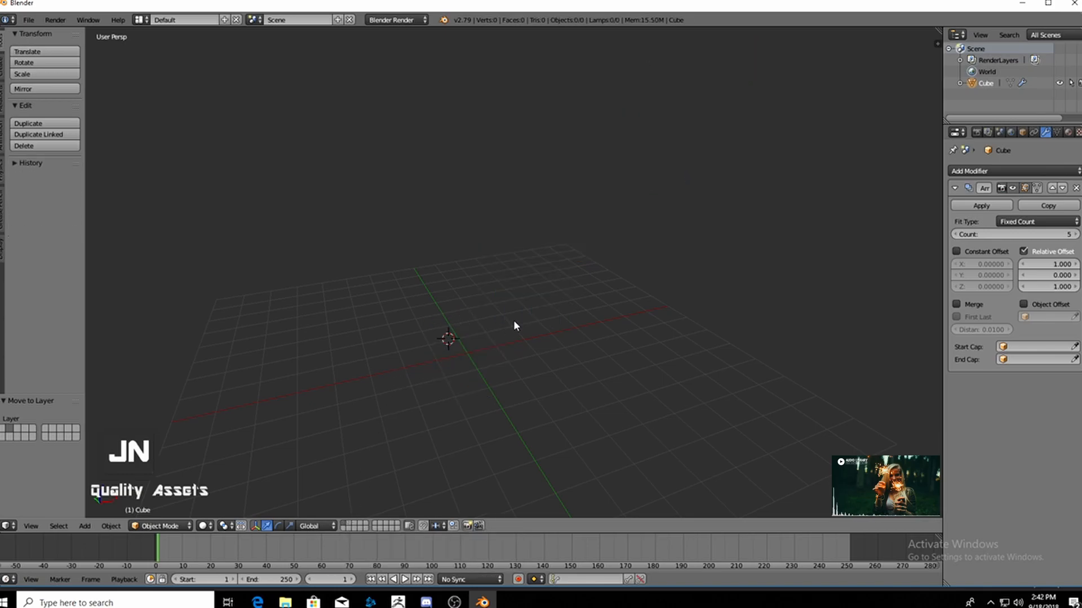
- Snap the 3D cursor to the scene centre and add a new cube there
key("shift+s")
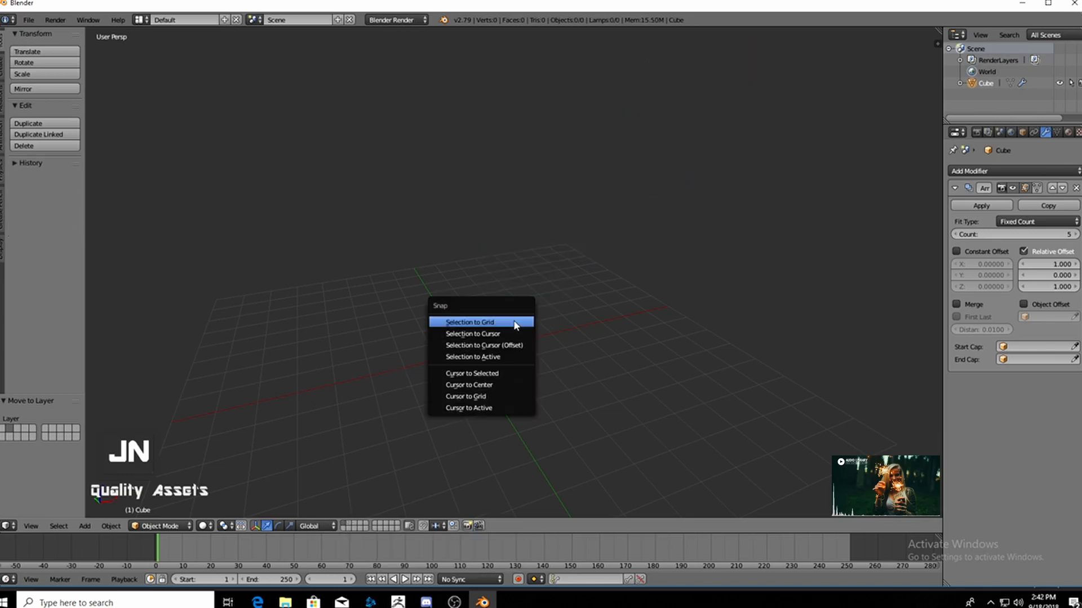
left_click(477, 387)
key("shift+a")
mouse_move(447, 337)
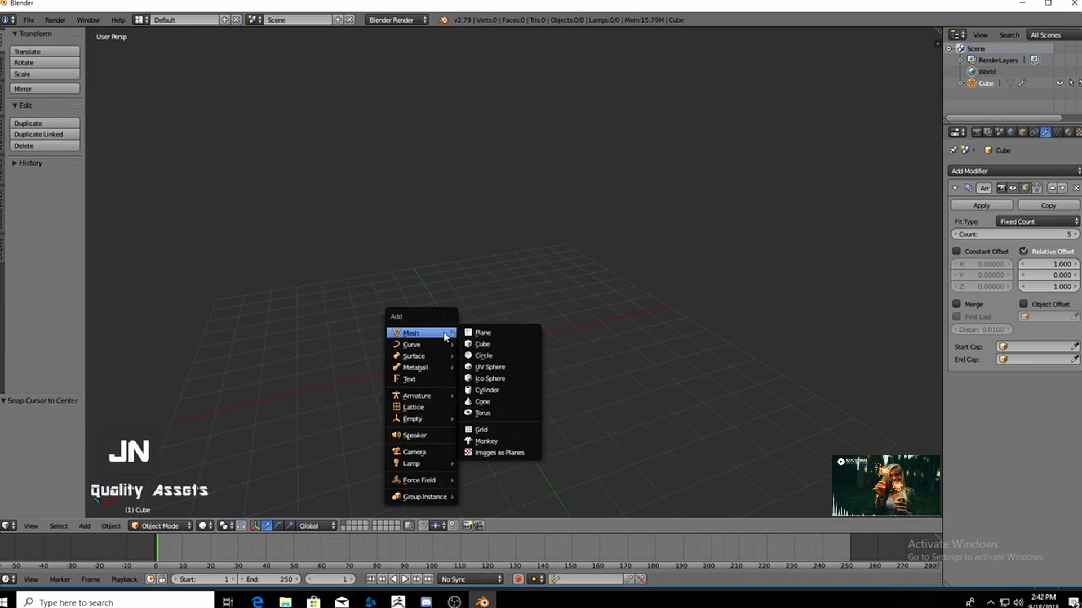
left_click(474, 344)
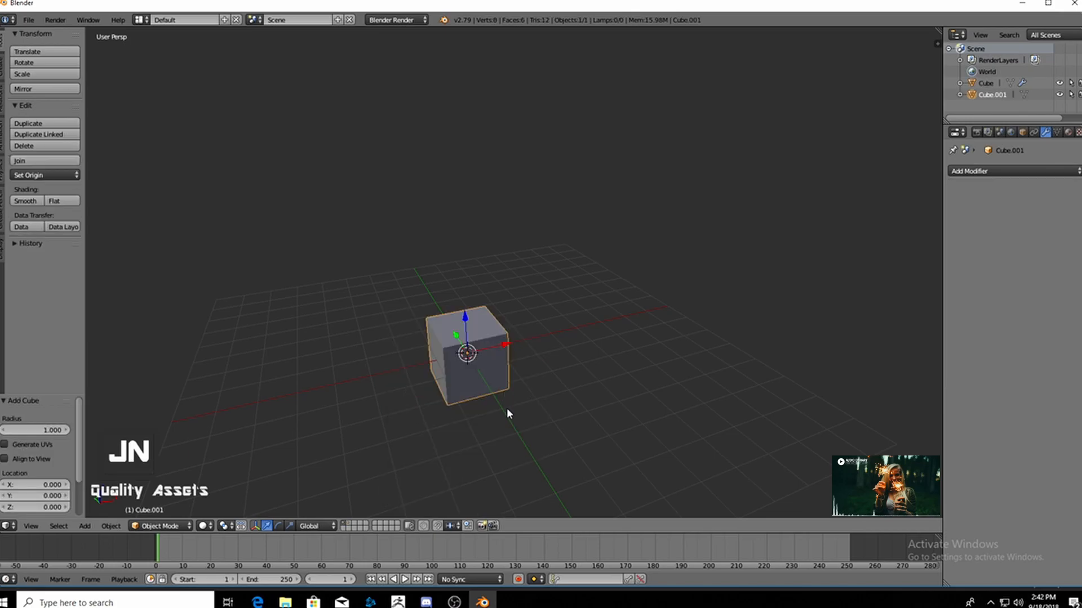
- Move the new cube about 16.09 units along Y and set its origin to the 3D cursor
key("g")
key("y")
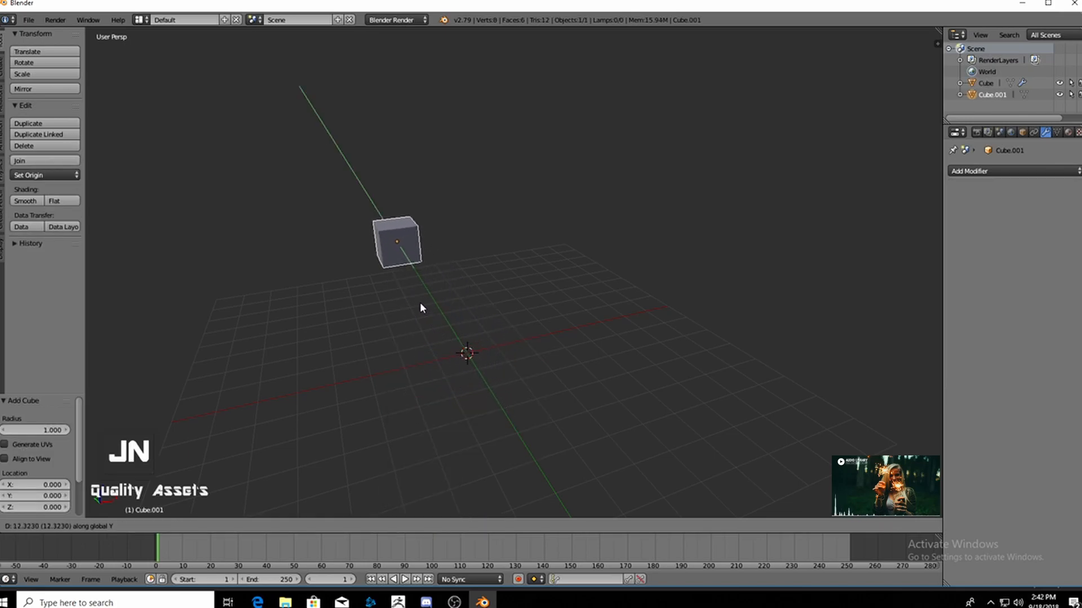
left_click(408, 283)
middle_click_drag(411, 286, 402, 340)
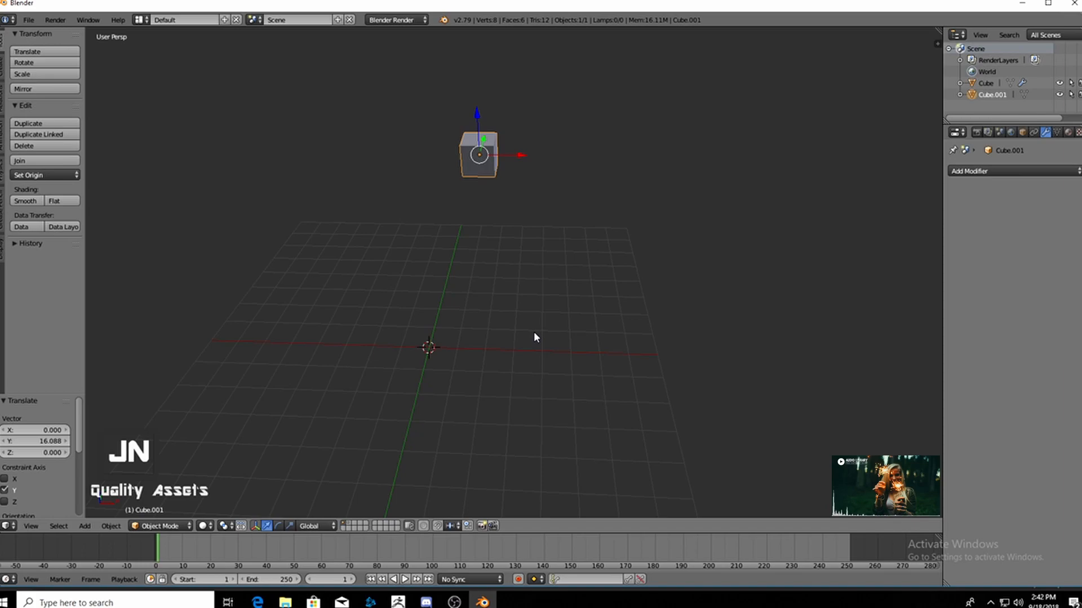
key("shift+ctrl+alt+c")
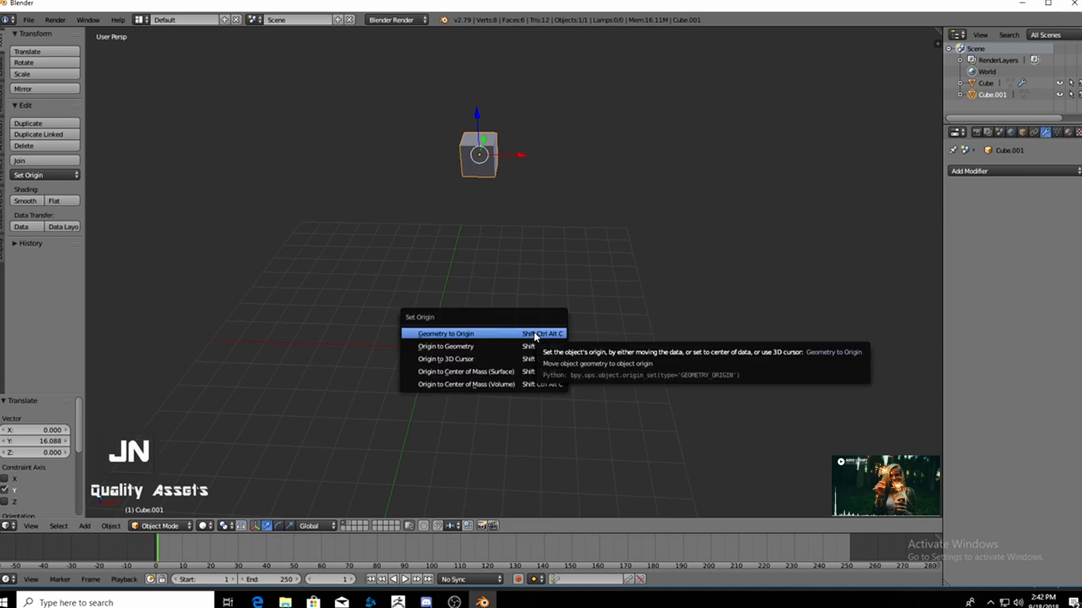
left_click(492, 359)
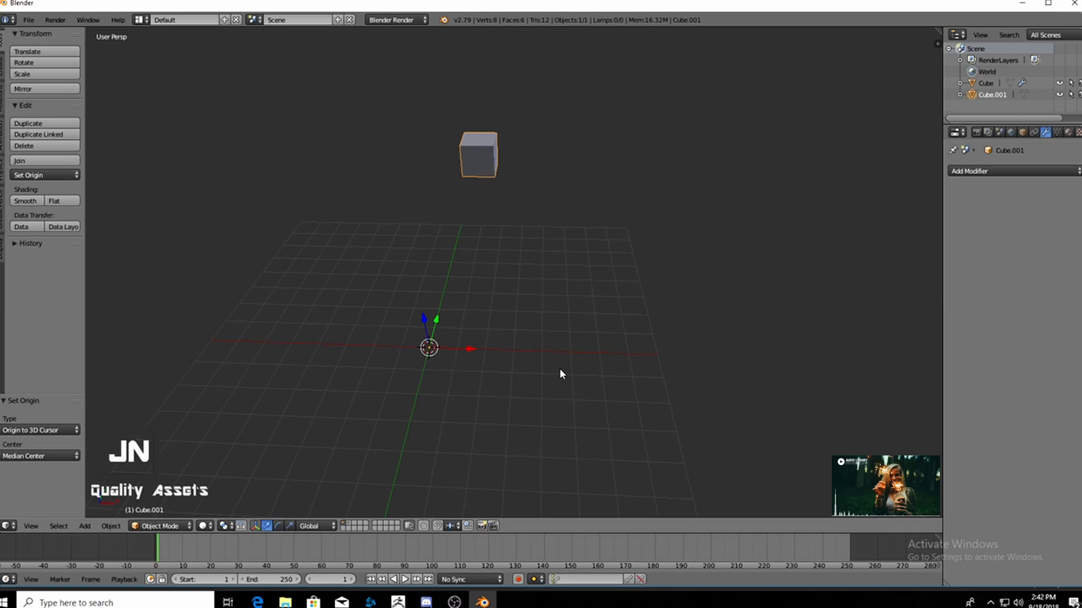
key("r")
key("r")
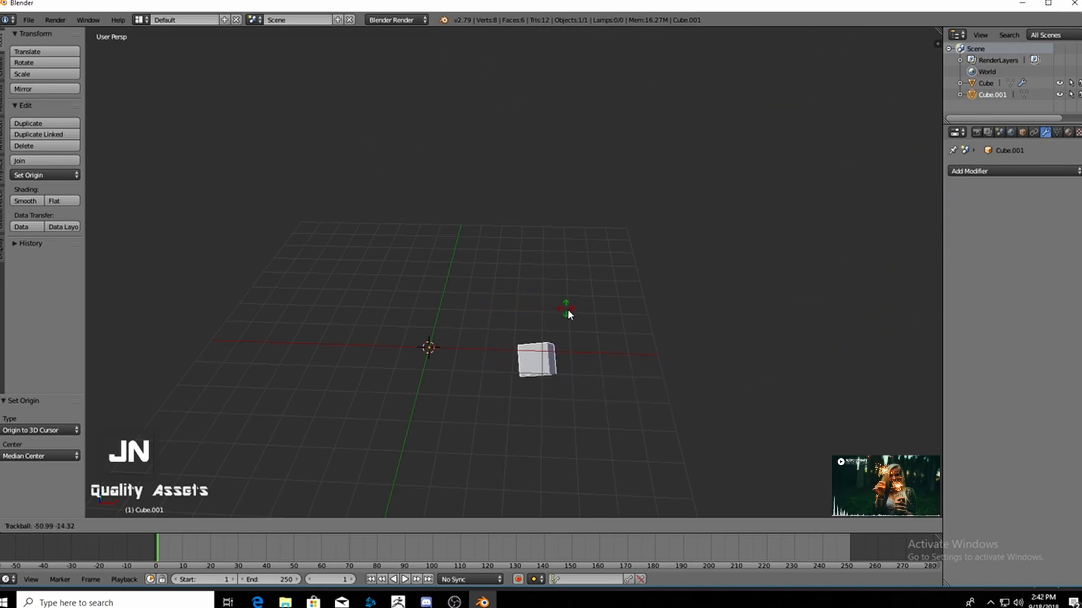
right_click(573, 322)
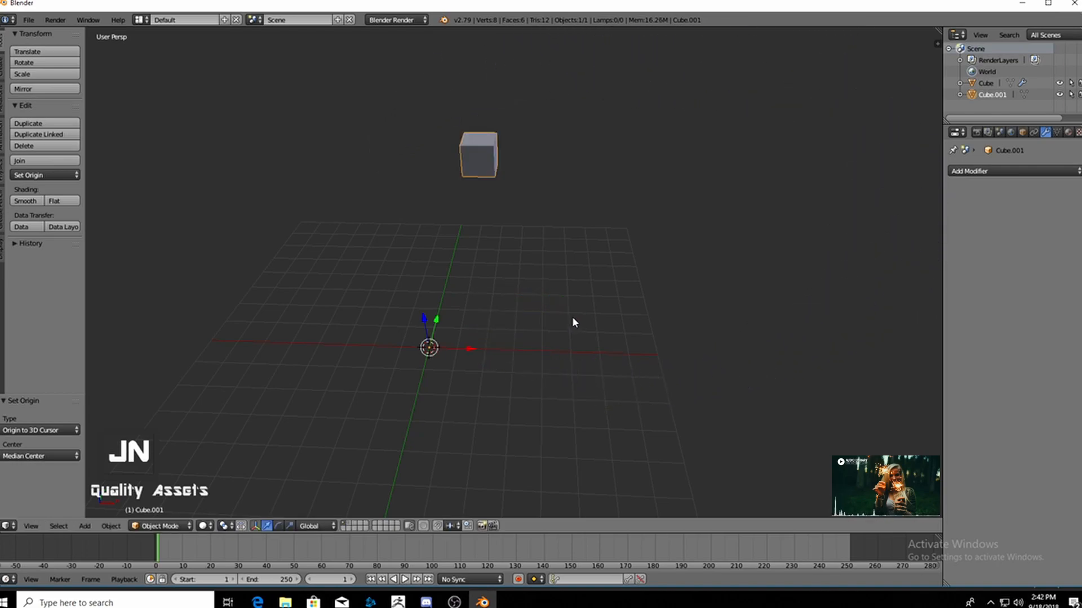
- Add a Plain Axes empty at the 3D cursor
key("shift+a")
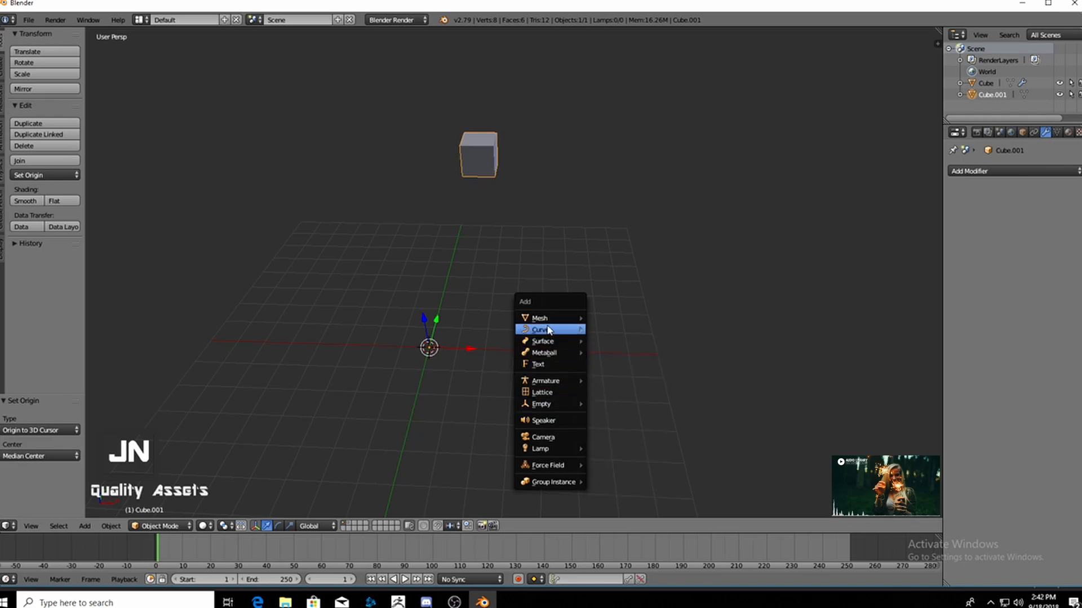
mouse_move(560, 405)
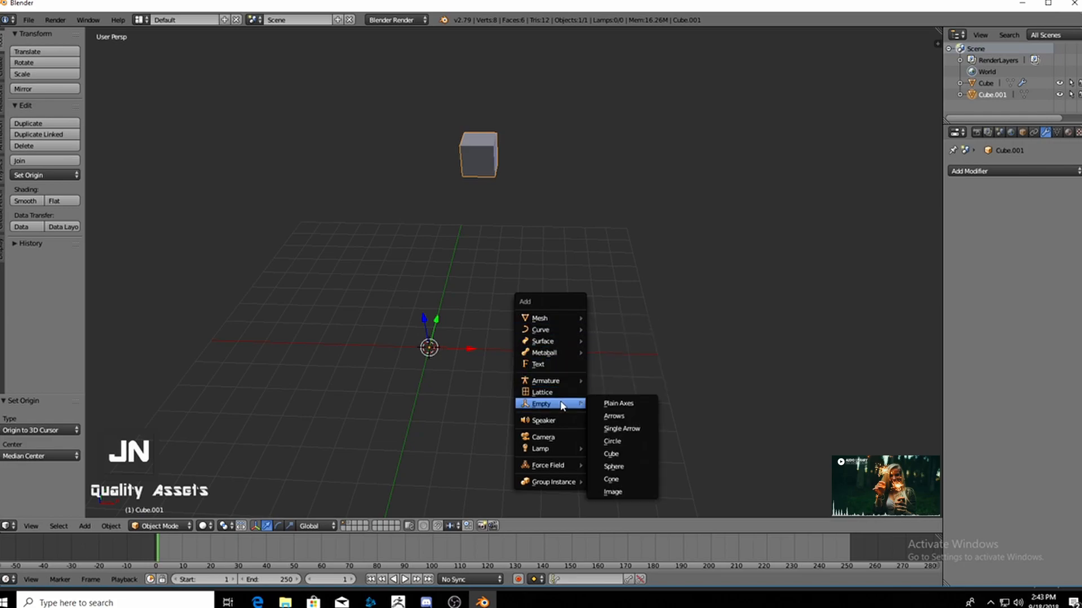
left_click(603, 403)
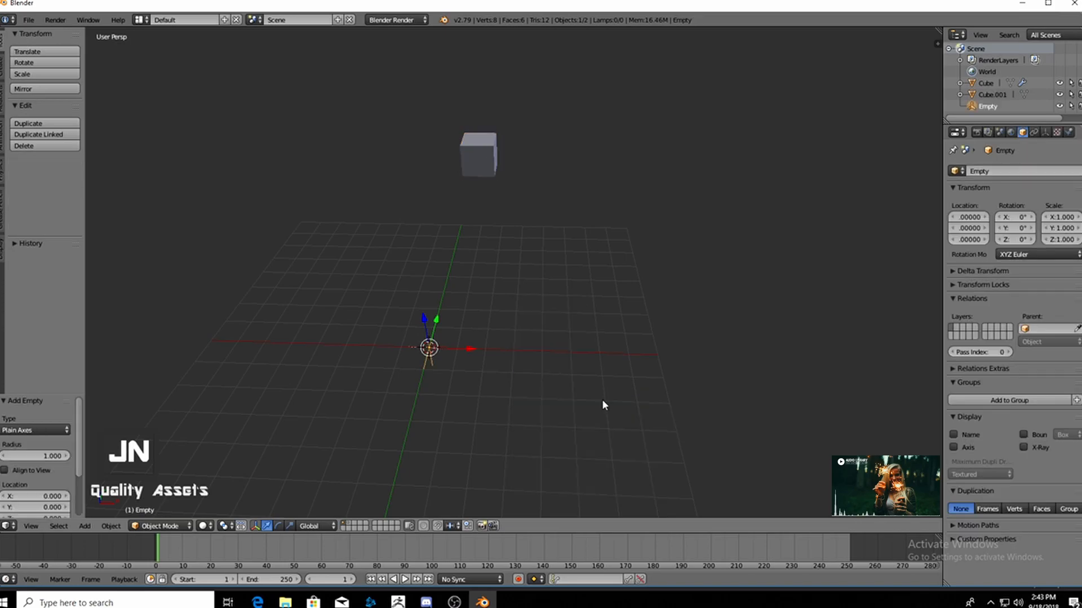
- Select the offset cube and give it an Array modifier with a count of 10
middle_click_drag(601, 400, 545, 381)
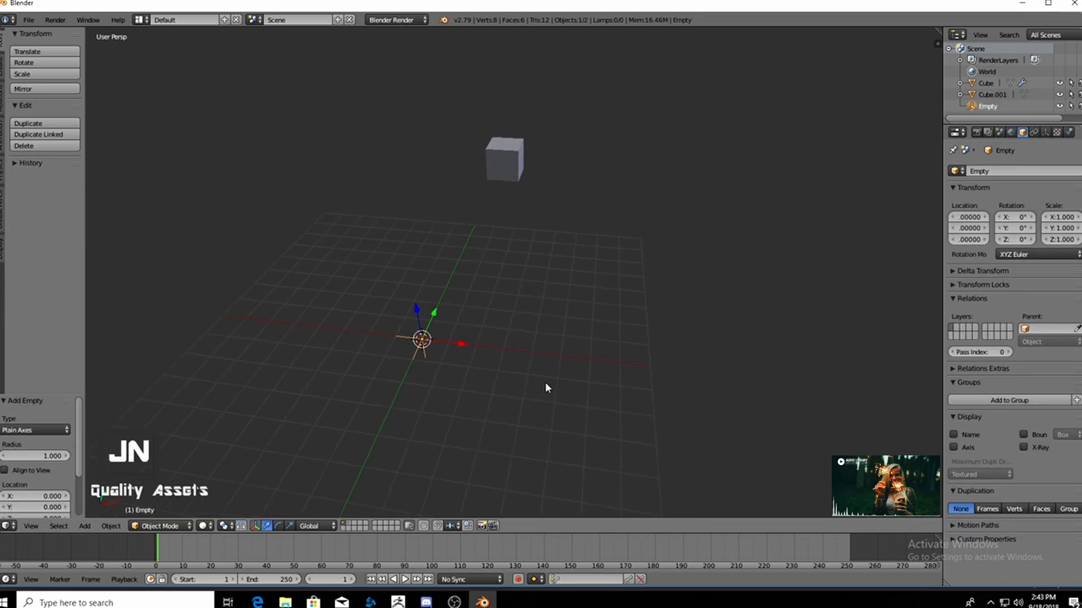
right_click(513, 176)
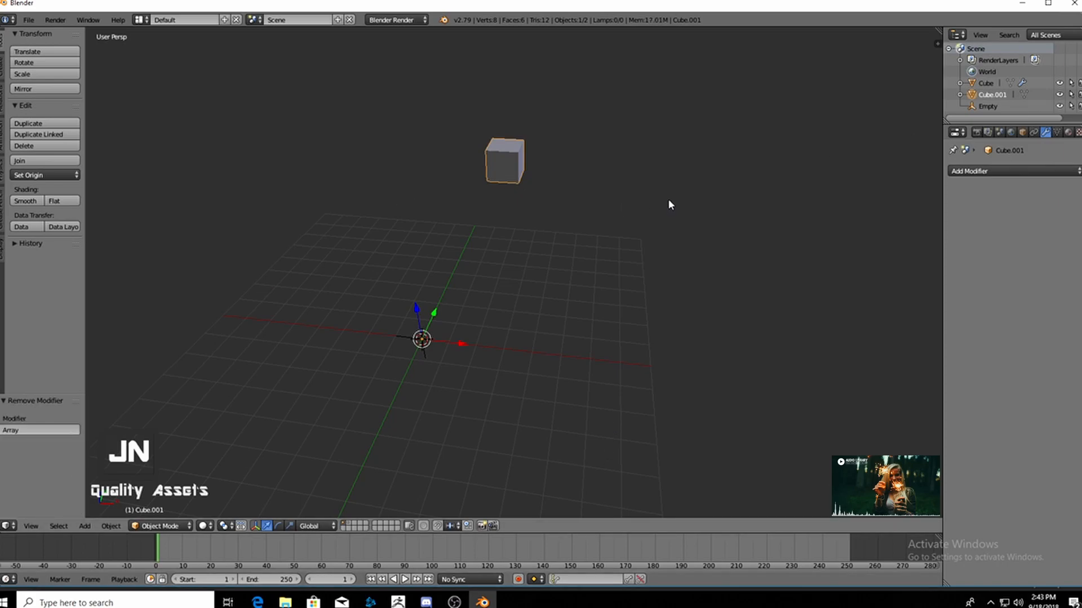
left_click(961, 173)
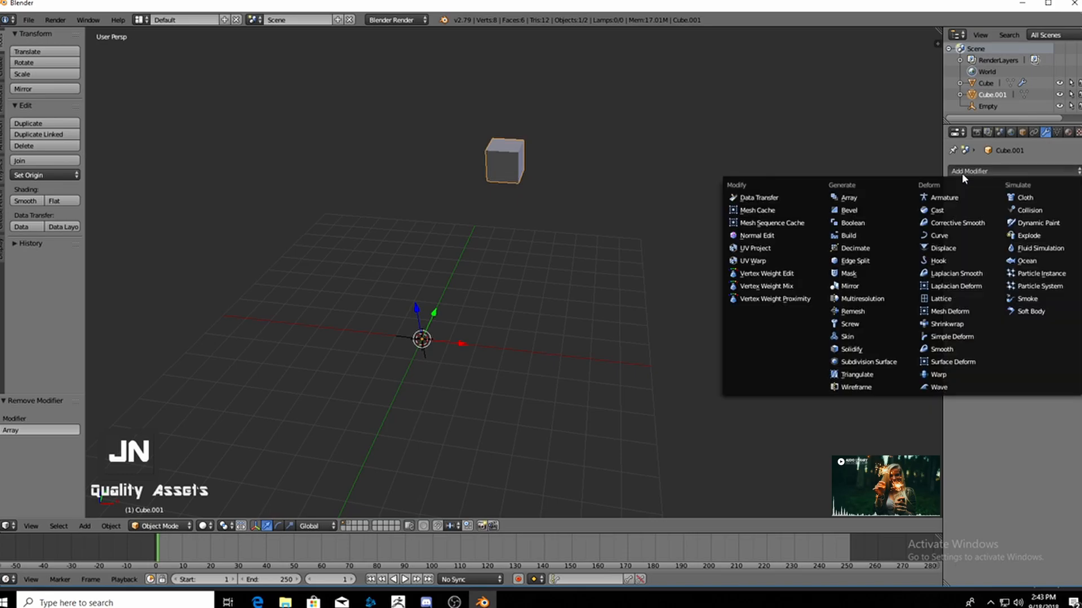
left_click(883, 199)
left_click(1074, 235)
left_click(1074, 236)
left_click(1075, 236)
left_click(1074, 235)
left_click(1074, 235)
left_click(1074, 236)
left_click(1074, 235)
left_click(1075, 235)
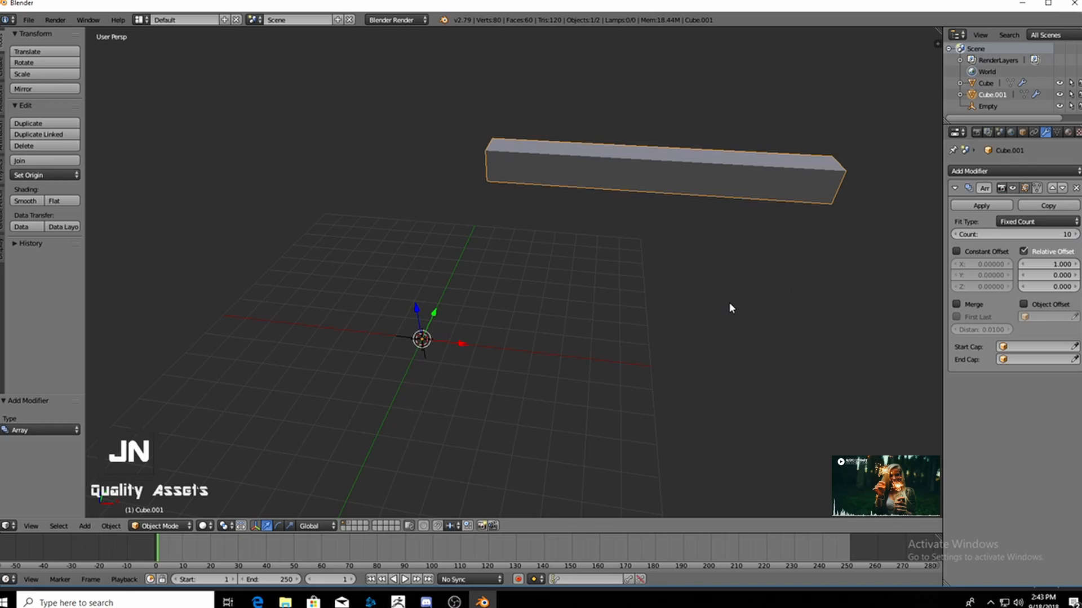
- Enable the array's Object Offset and pick the empty at the scene centre as its offset object
left_click(1023, 305)
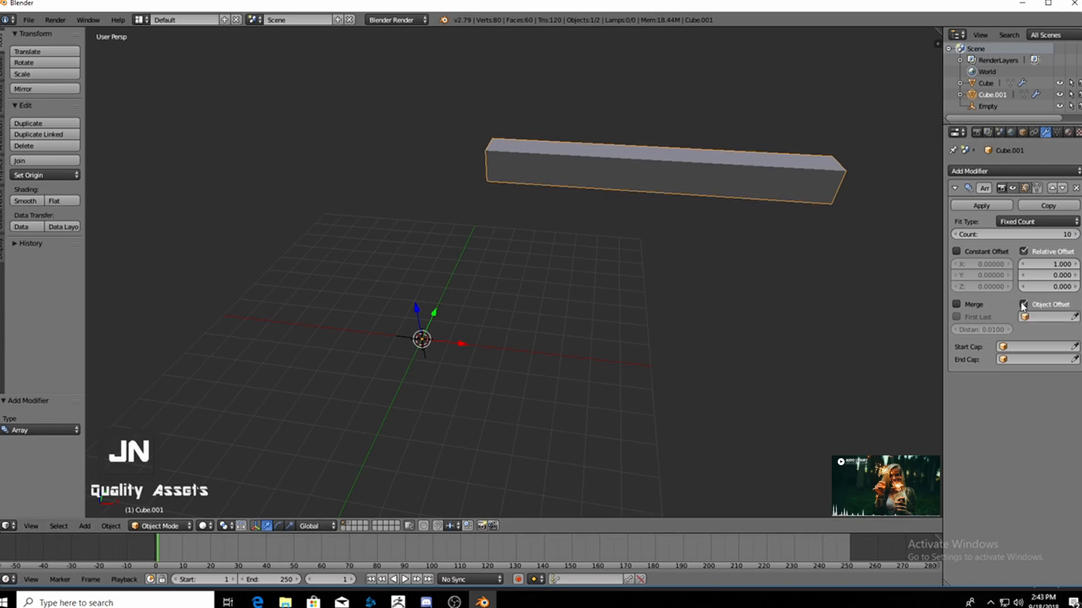
left_click(1075, 317)
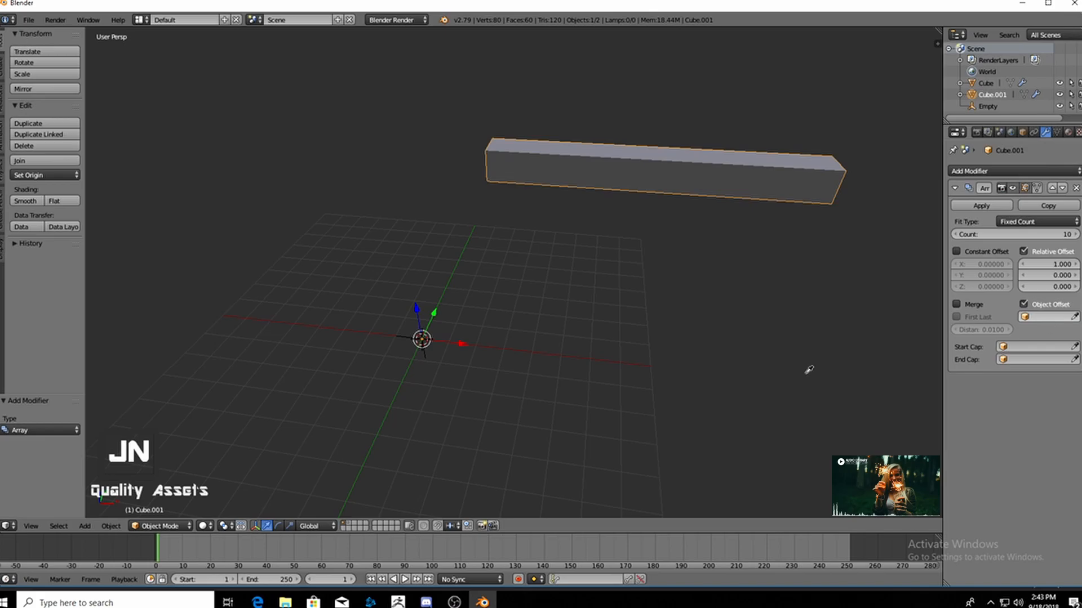
left_click(427, 335)
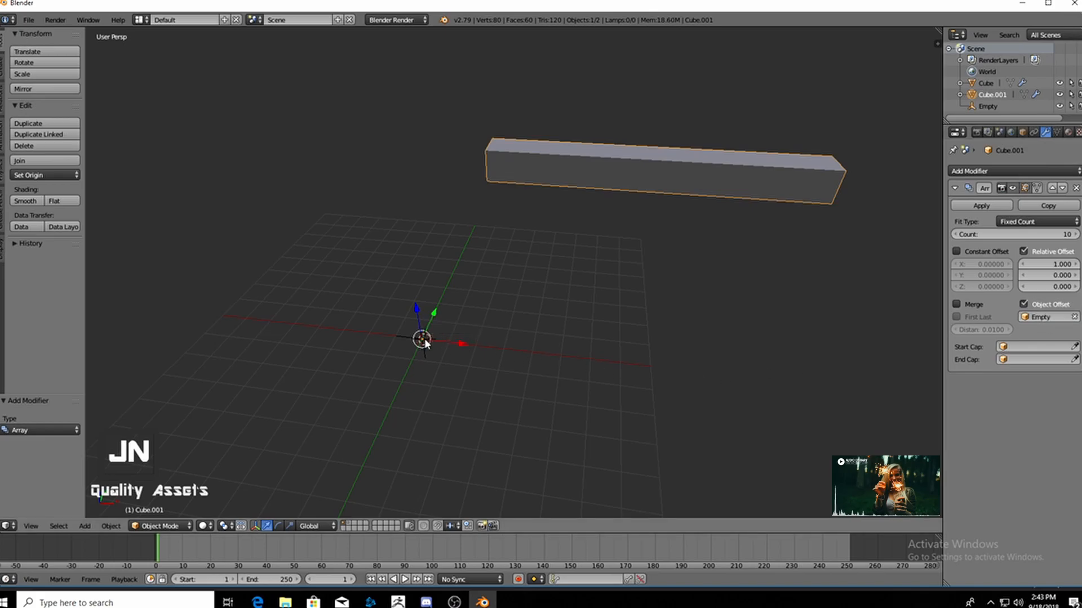
- Switch the array from Relative Offset to Constant Offset with an X distance of about 1.02
left_click(956, 251)
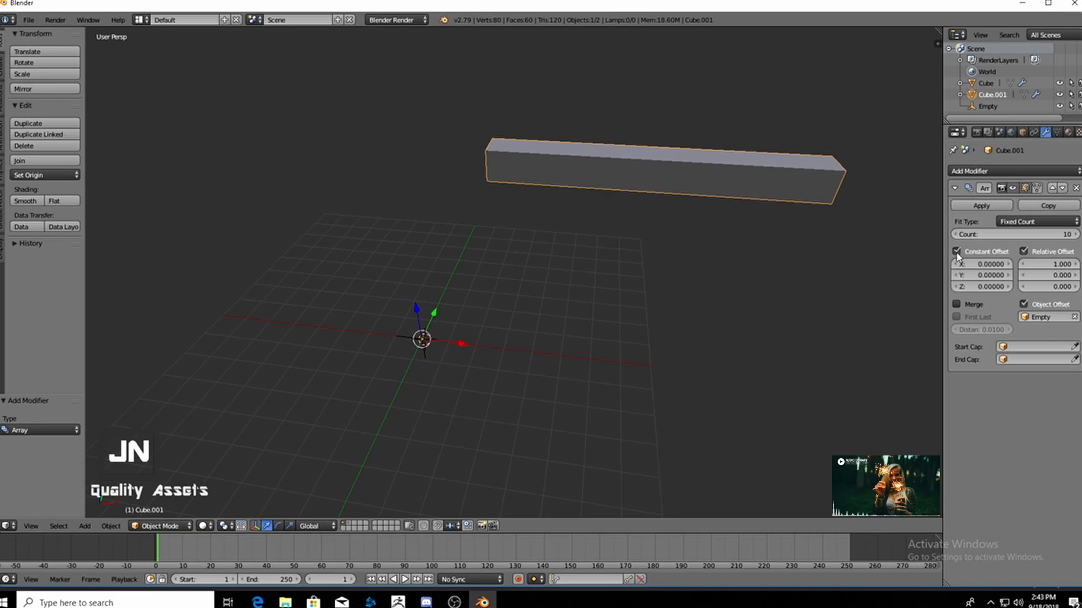
left_click(1024, 251)
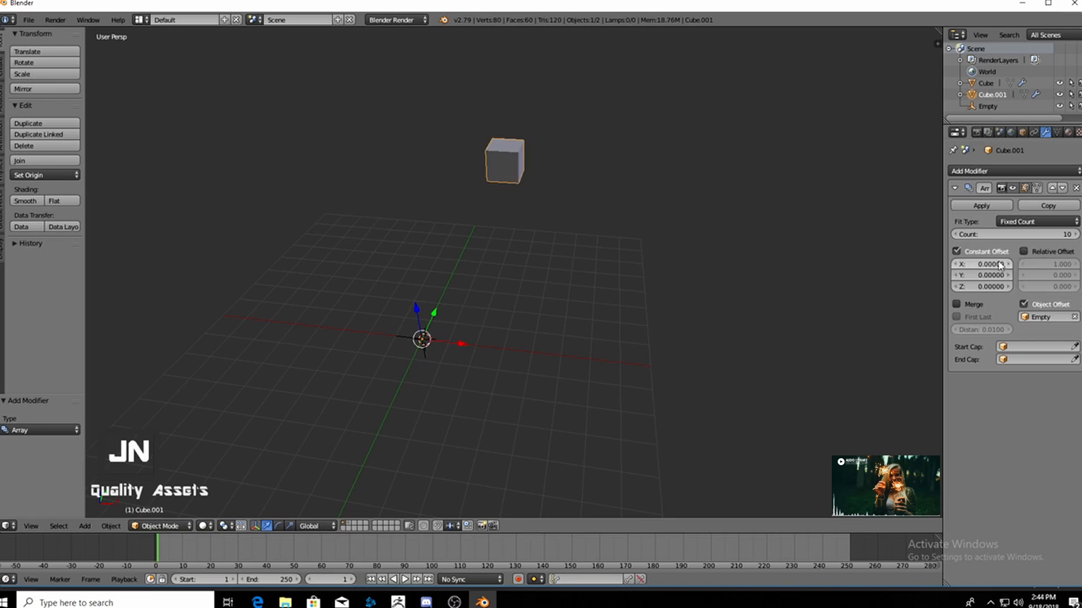
left_click_drag(980, 264, 1018, 267)
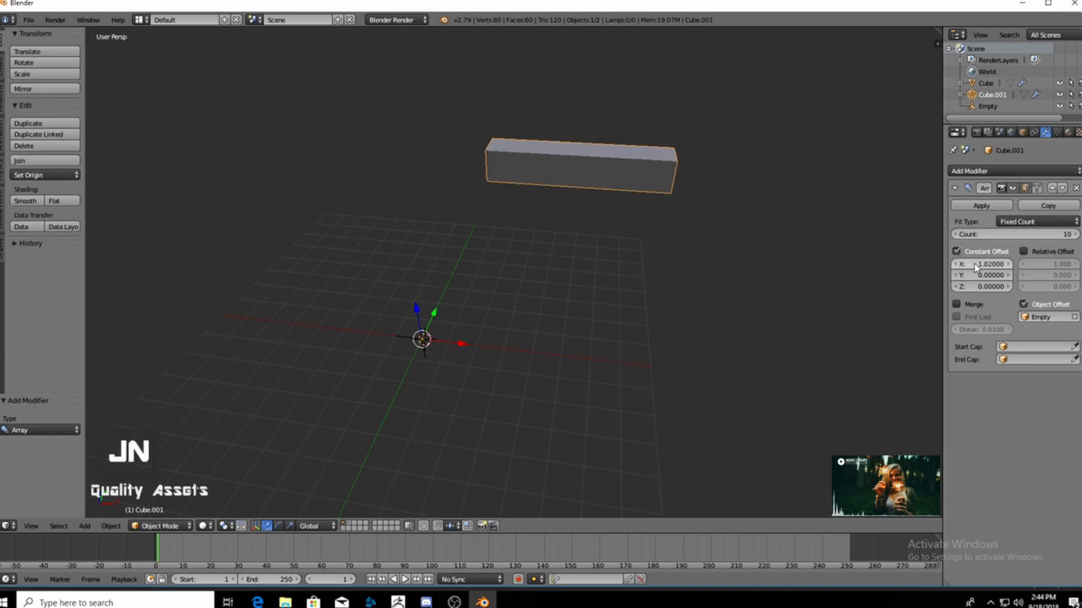
- Rotate the empty about -36.4° around the global Z axis to spread the cubes in a circle
right_click(427, 346)
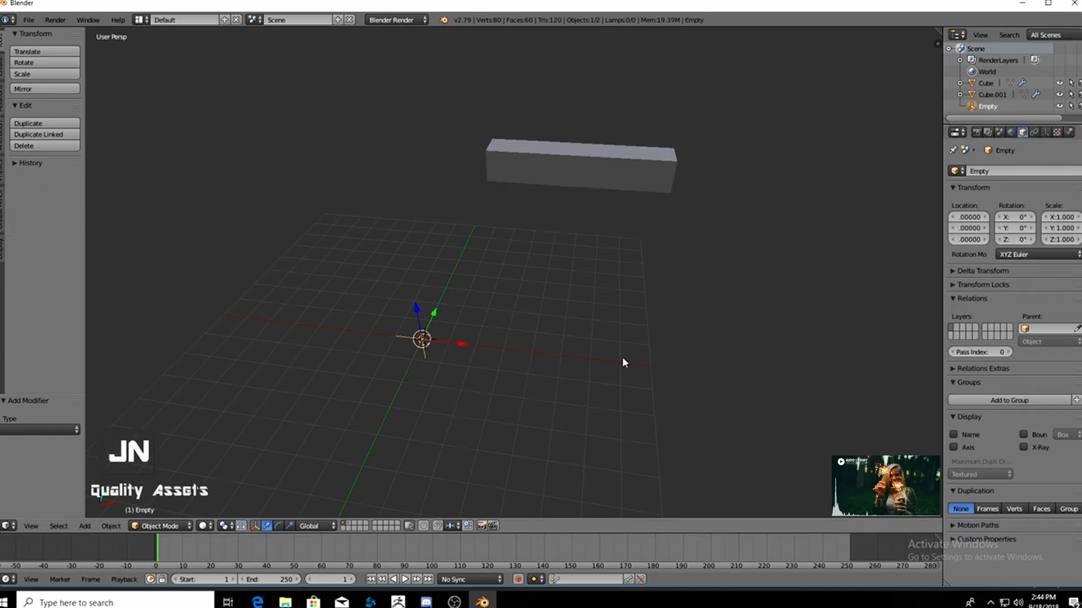
key("r")
key("z")
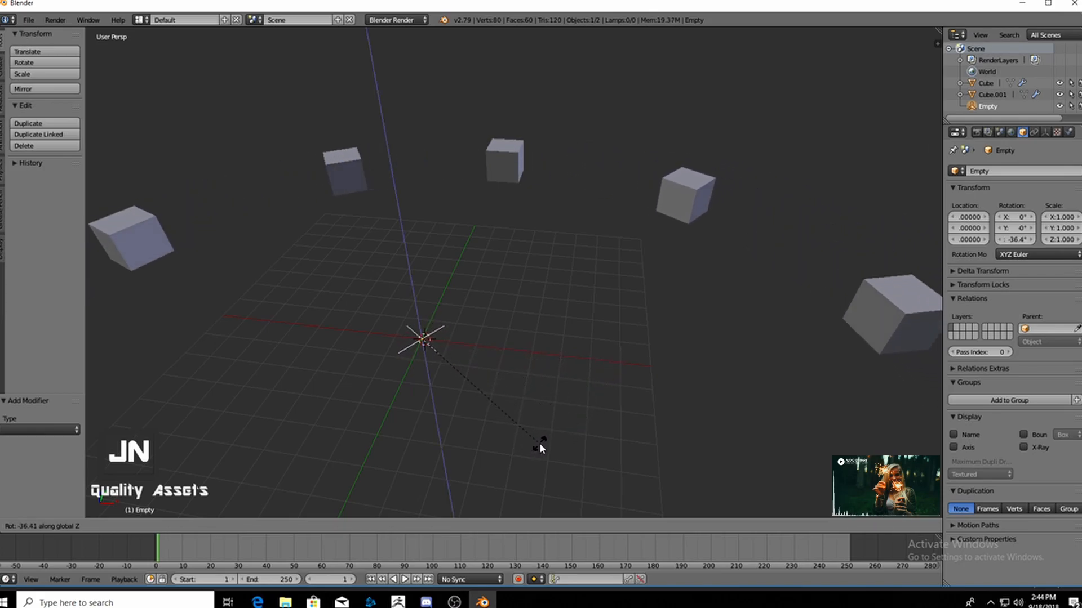
left_click(538, 440)
- Fine-tune the empty's Z rotation by about -0.38° to even out the ring of cubes
scroll(533, 393, "down", 3)
middle_click_drag(510, 369, 518, 418)
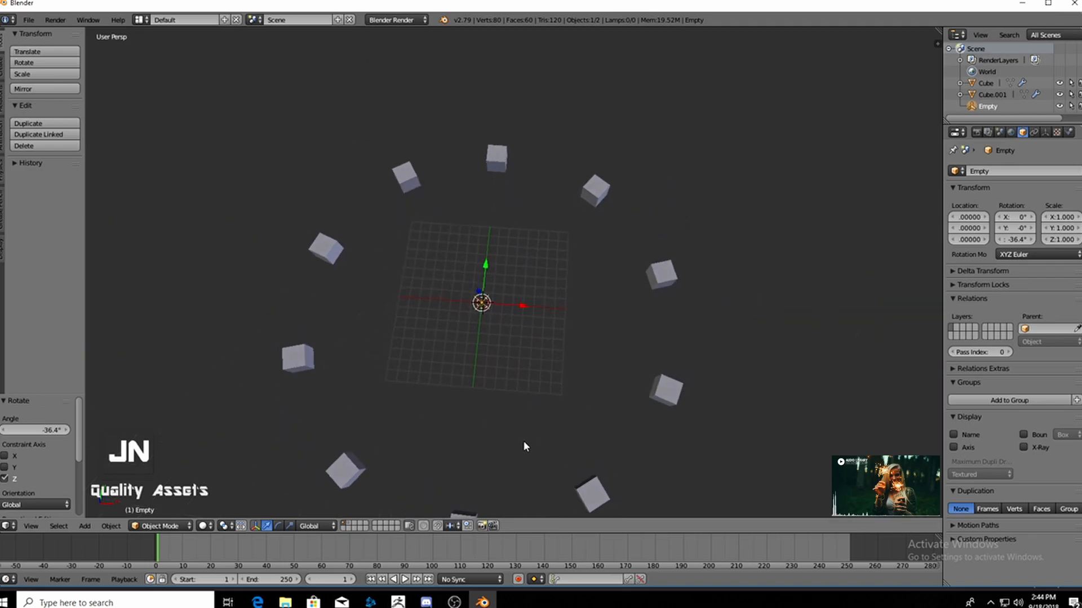
key("r")
key("z")
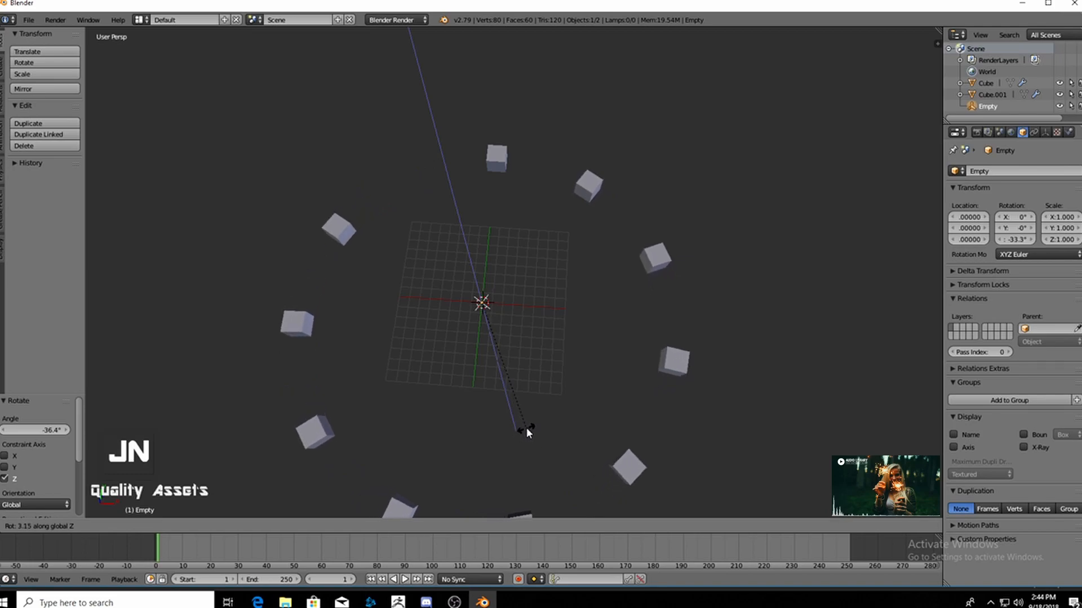
left_click(520, 437)
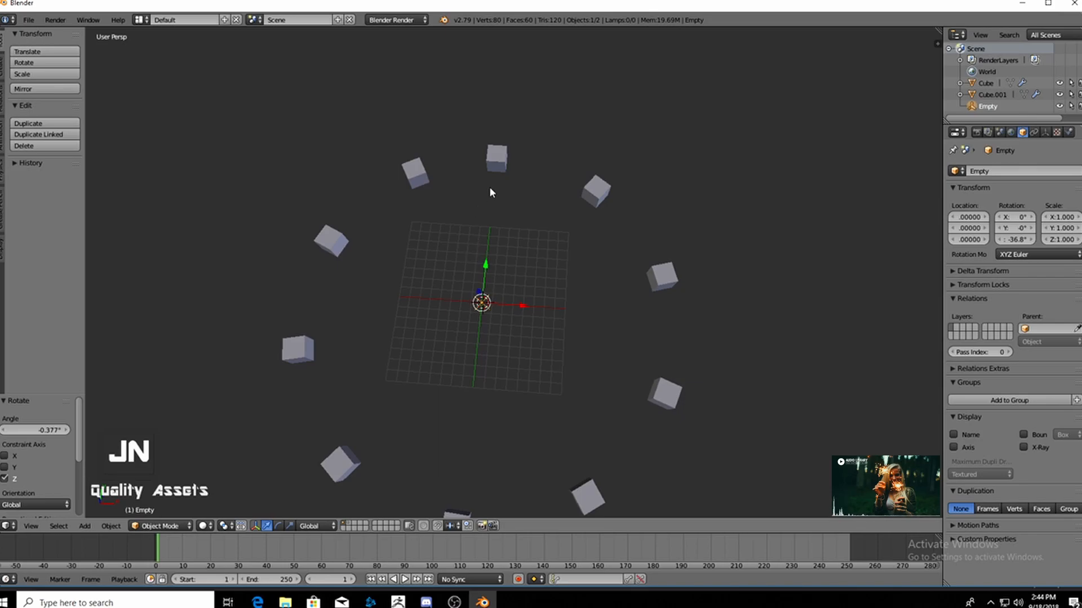
- Extrude the original cube's inward-facing face toward the scene centre in Edit Mode, forming long spokes, and return to Object Mode
right_click(492, 167)
key("Tab")
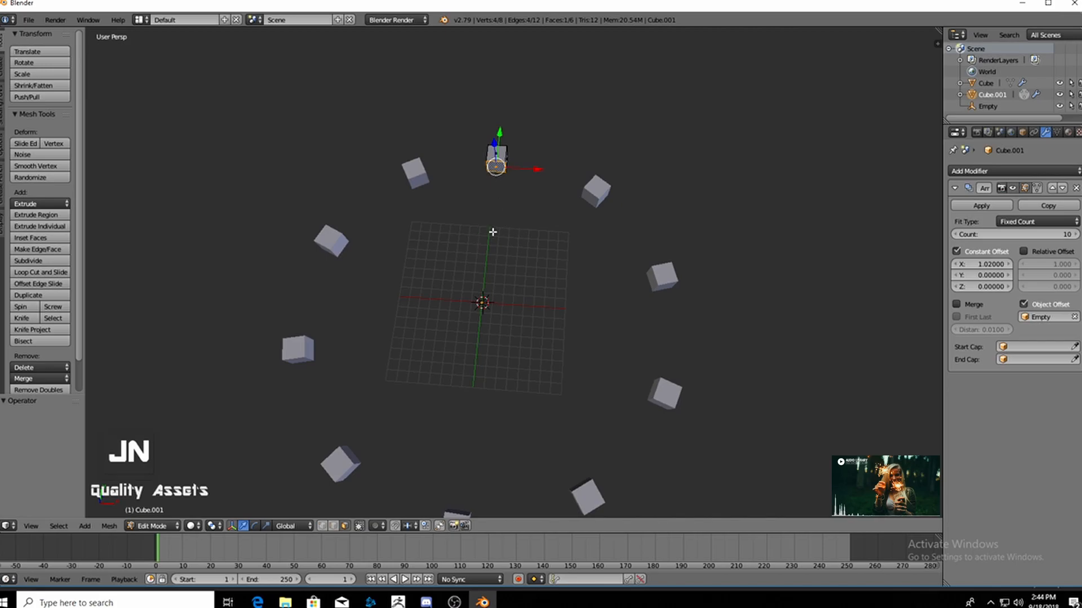
key("e")
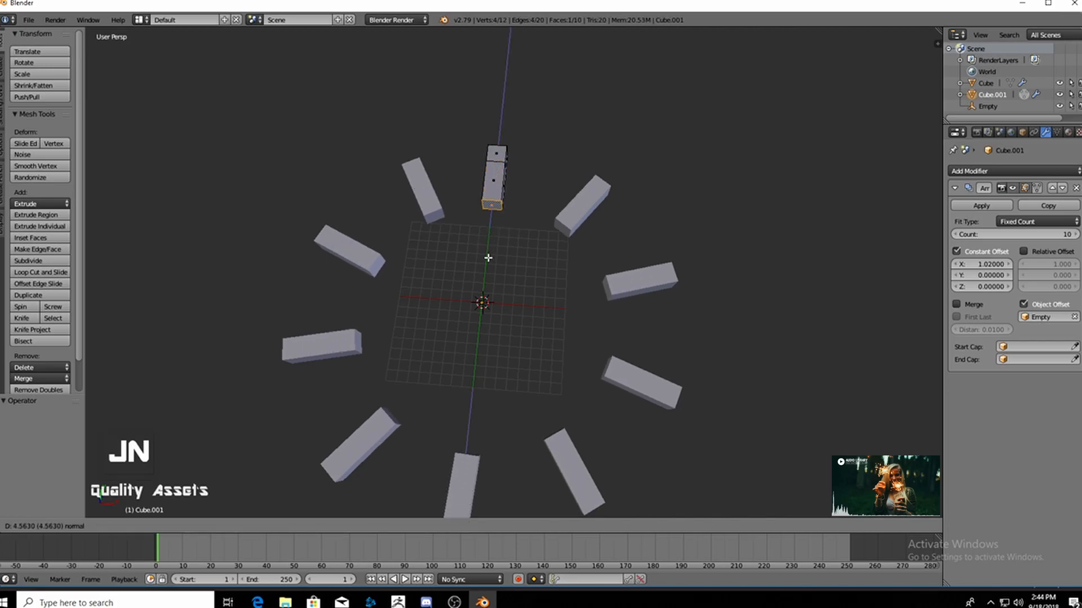
left_click(482, 326)
key("Tab")
middle_click_drag(499, 374, 509, 410)
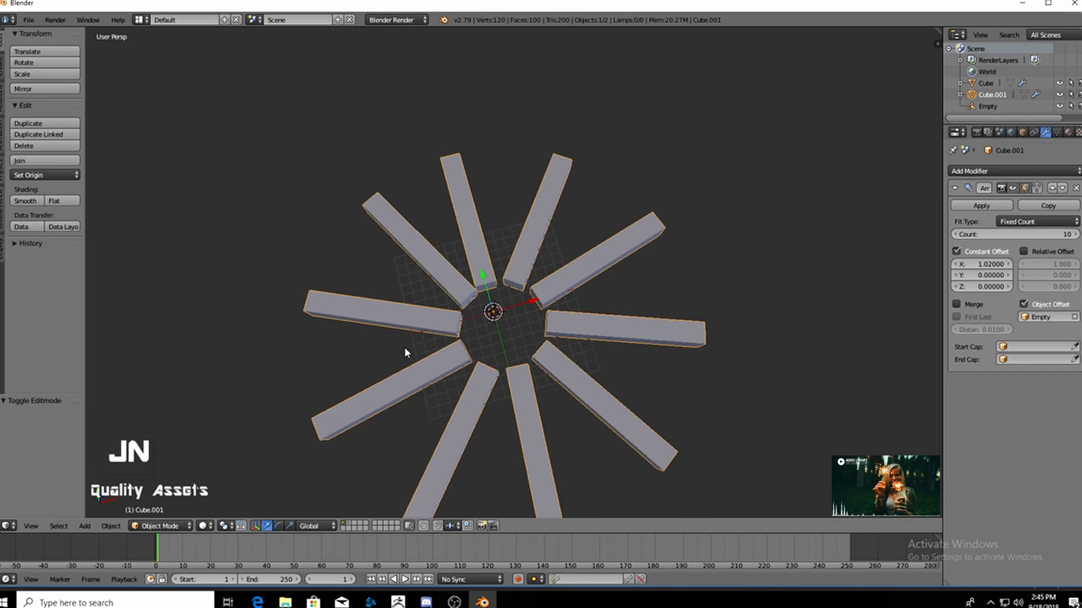
- Move the spoke array and its empty to the second layer
key("m")
left_click(505, 367)
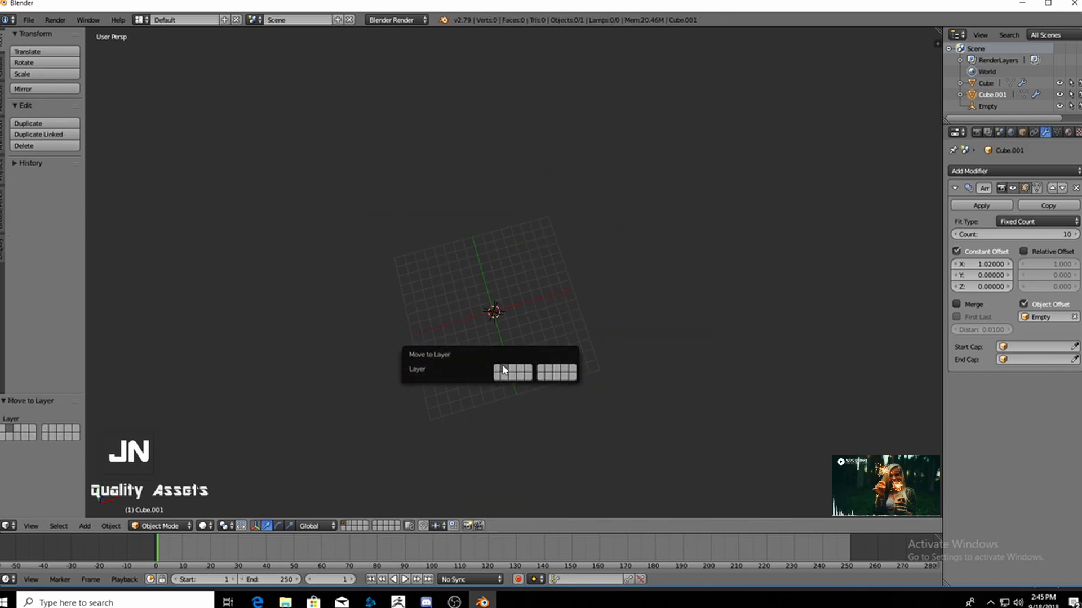
right_click(493, 313)
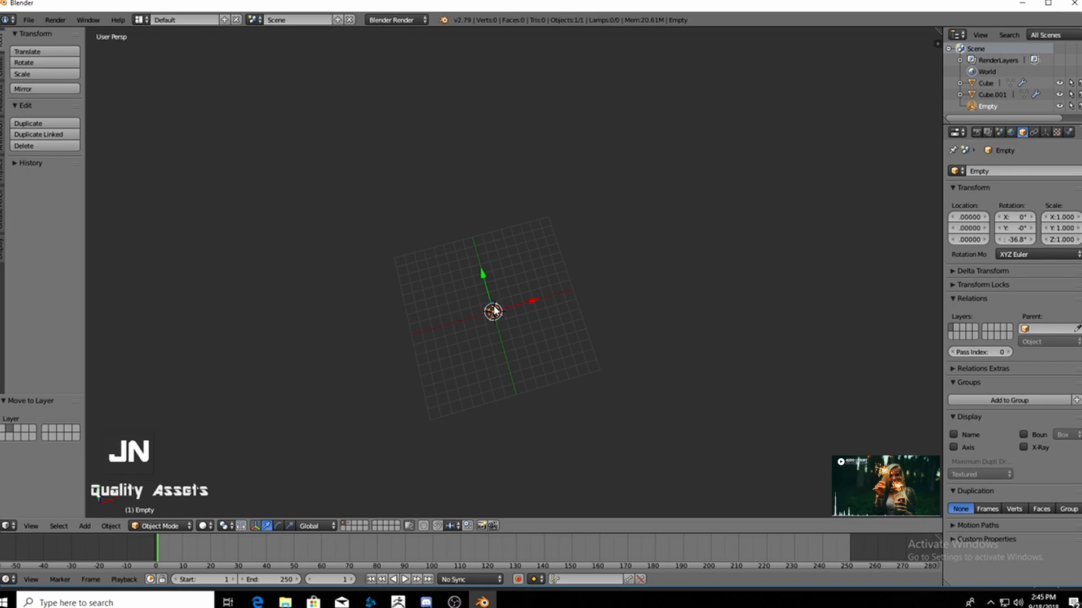
key("m")
left_click(586, 328)
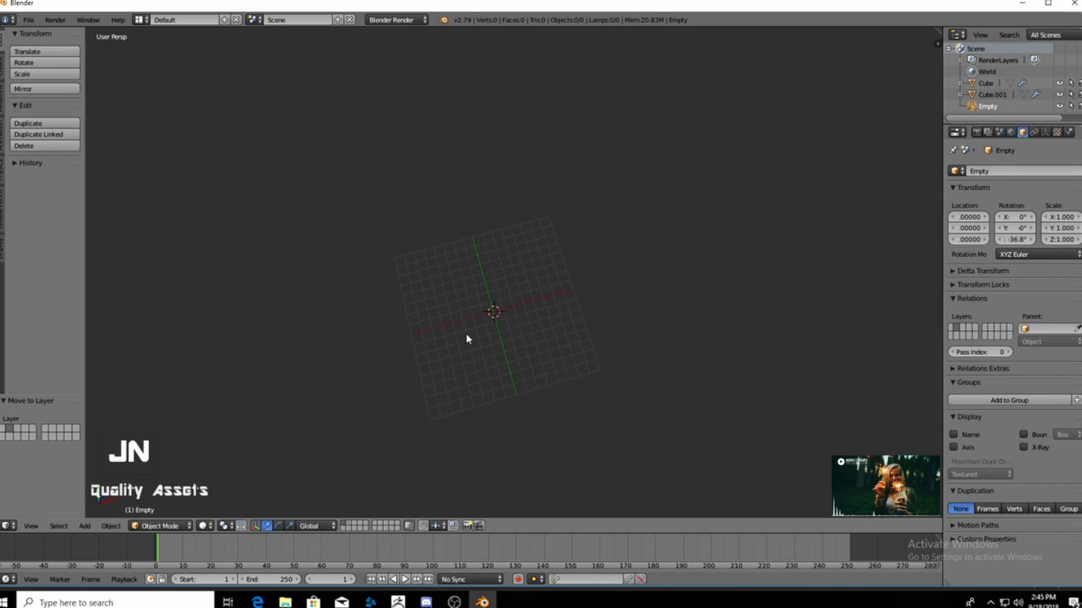
- Add a new cube at the 3D cursor
key("shift+a")
mouse_move(445, 249)
left_click(501, 260)
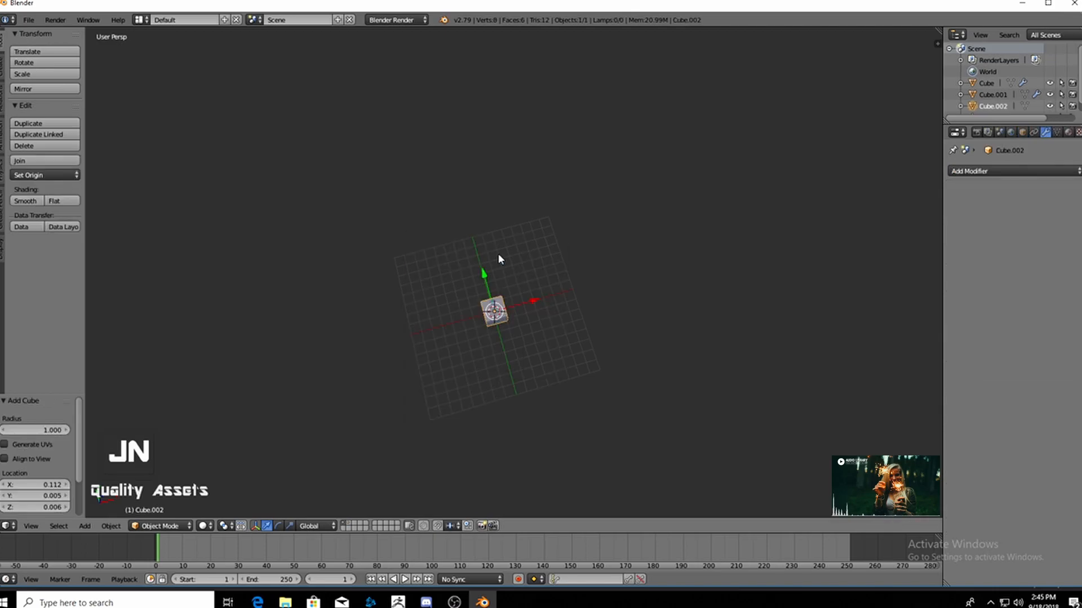
- Add a Bezier curve at the 3D cursor and switch the viewport to wireframe display
middle_click_drag(537, 370, 531, 326)
key("shift+a")
mouse_move(533, 330)
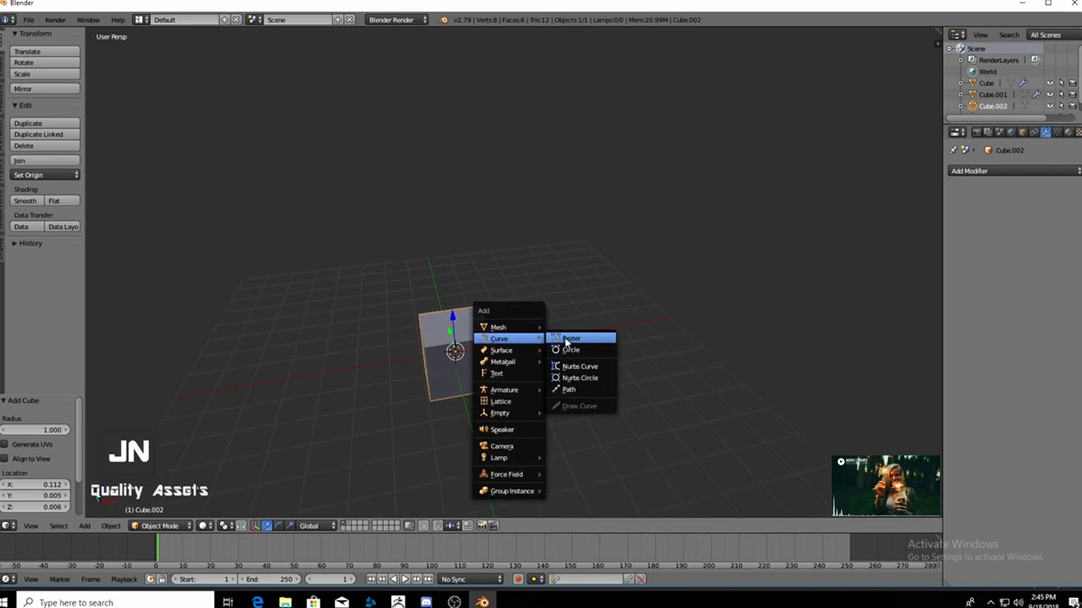
left_click(566, 340)
key("z")
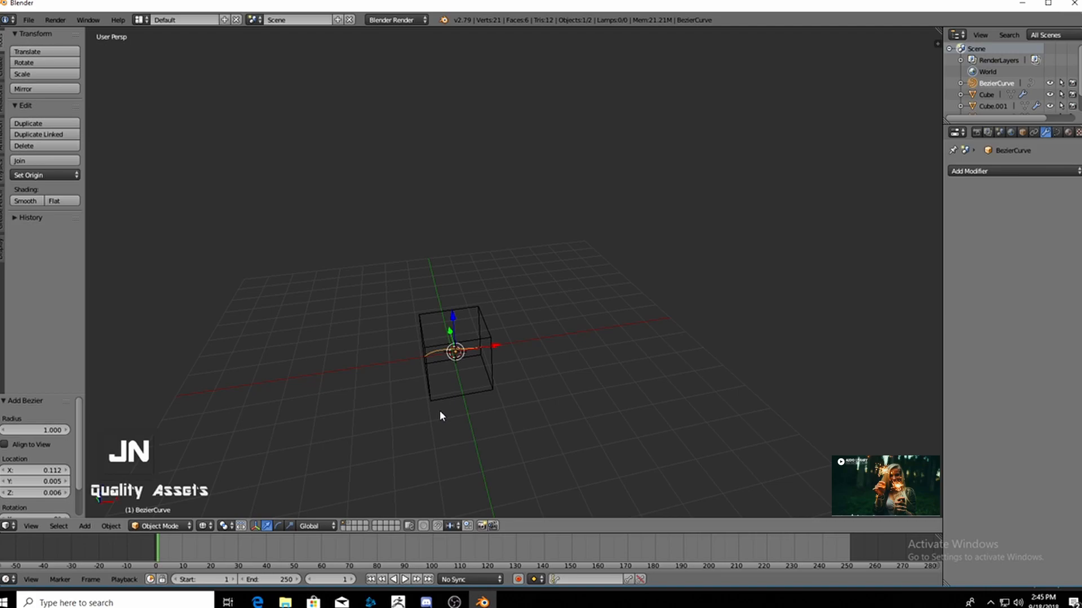
- Move the Bezier curve's +X end point about 7.47 units along X and extrude a new point about 10.41 along X and 4.12 along Z
middle_click_drag(495, 379, 471, 353)
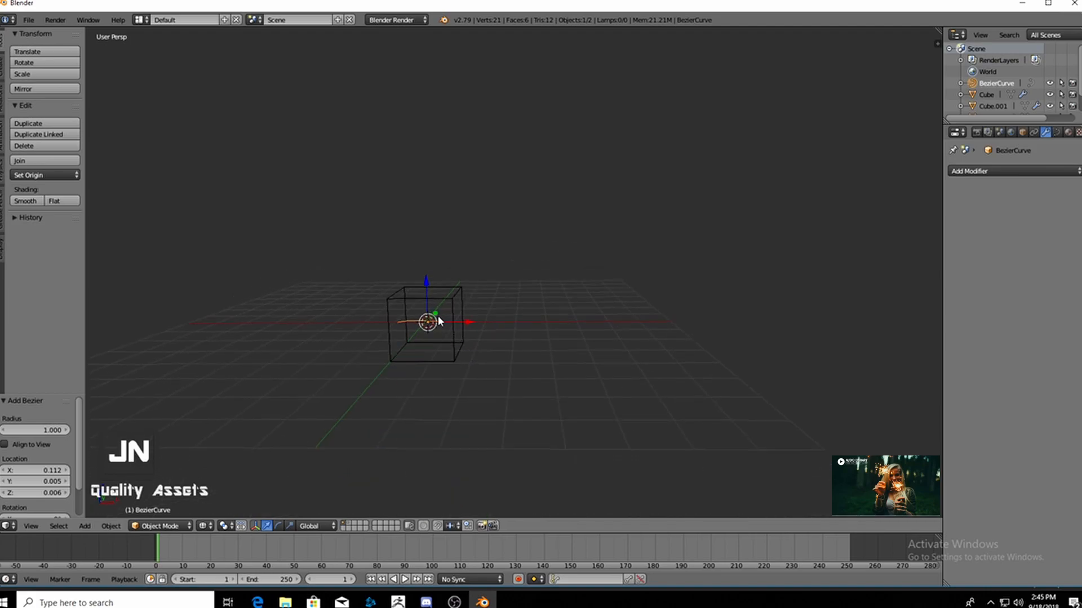
scroll(424, 385, "up", 3)
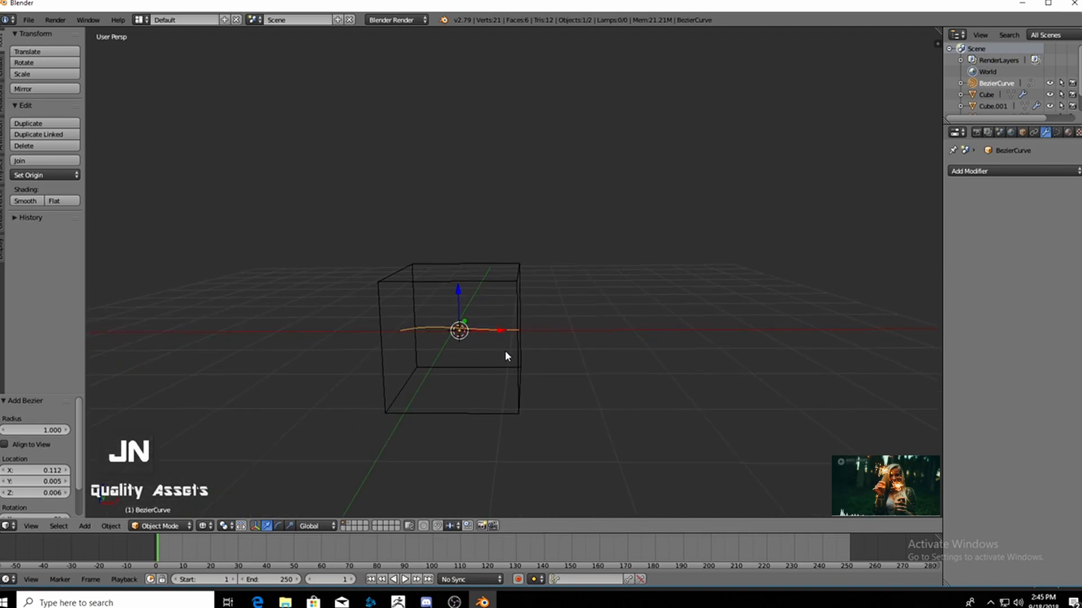
key("Tab")
right_click(519, 331)
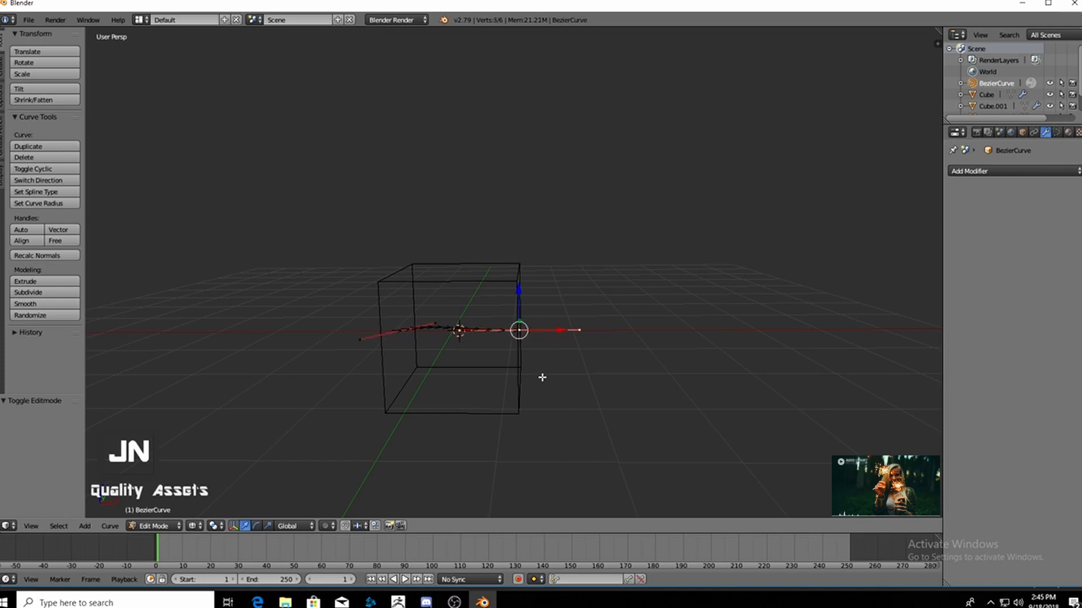
key("g")
right_click(555, 333)
scroll(565, 373, "down", 3)
scroll(564, 373, "down", 2)
key("g")
left_click(682, 322)
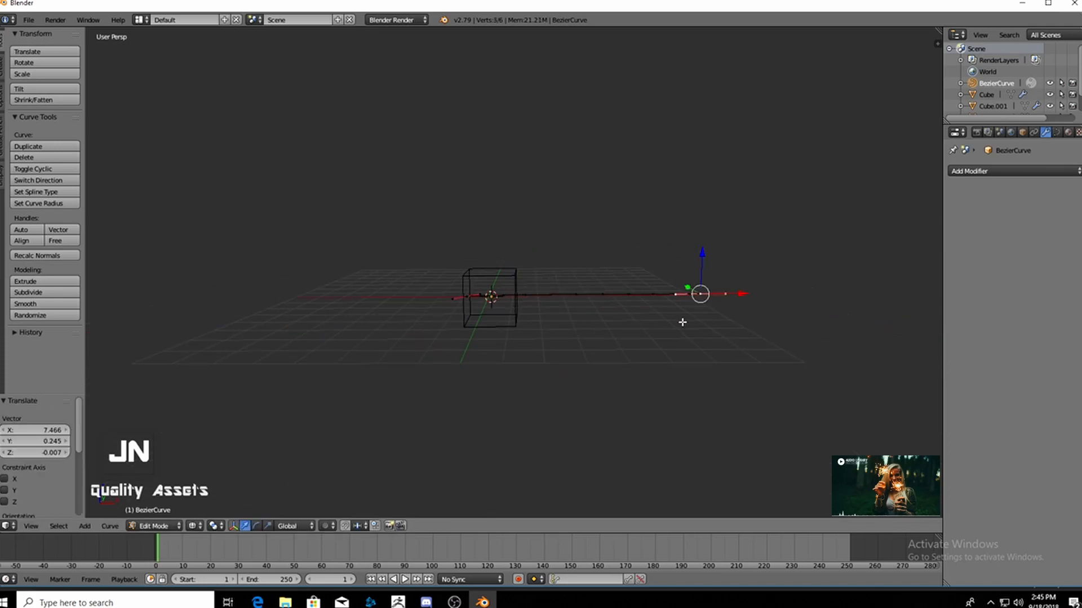
key("e")
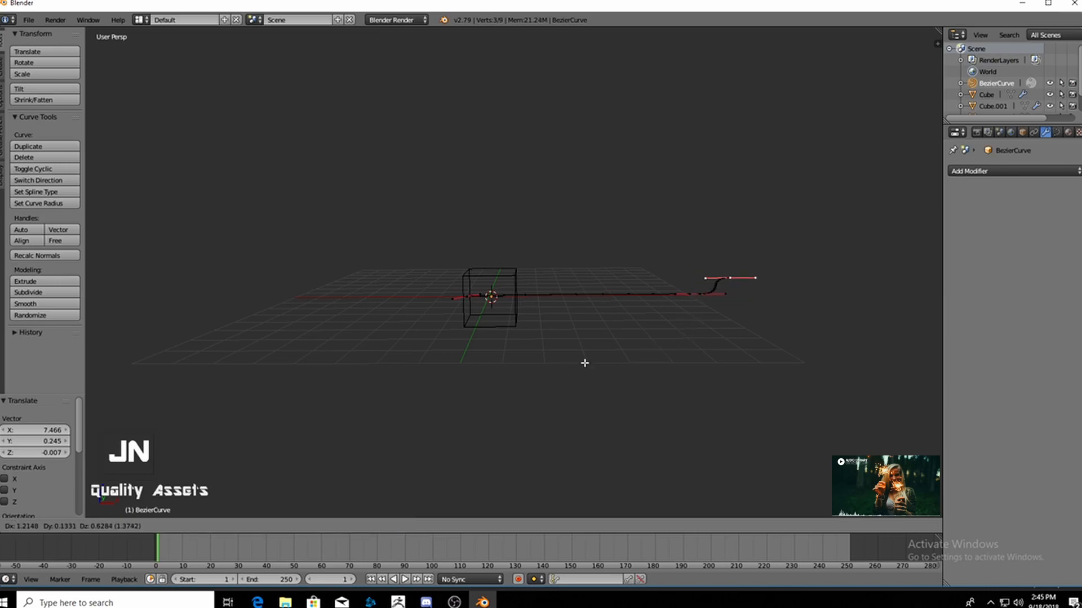
left_click(806, 274)
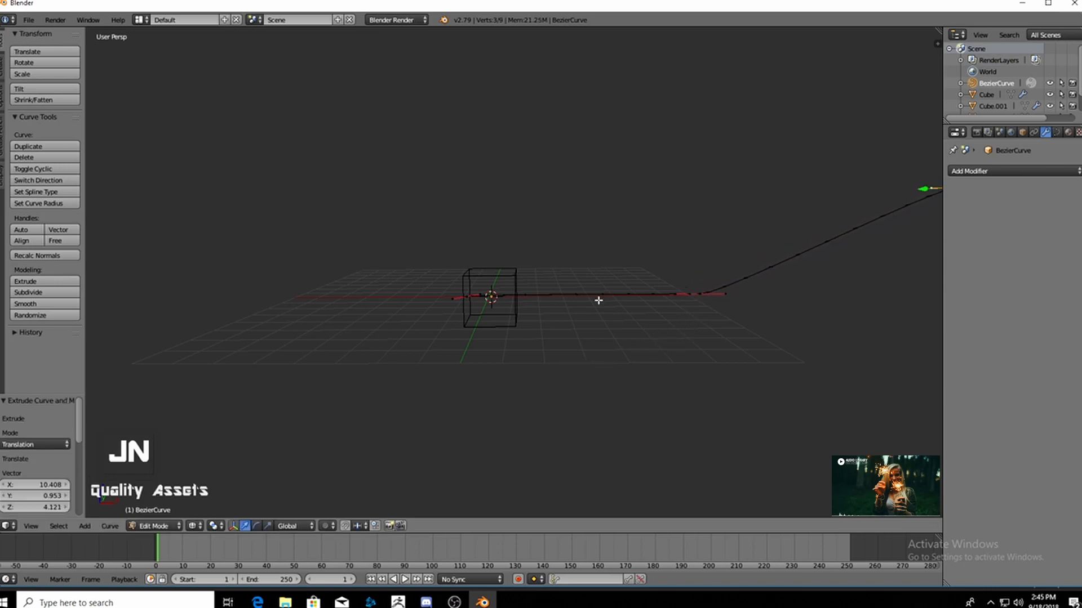
- Extrude the Bezier curve's -X end point about -11.36 along X, 0.16 along Y and 3.57 along Z, and return to Object Mode
right_click(468, 297)
key("e")
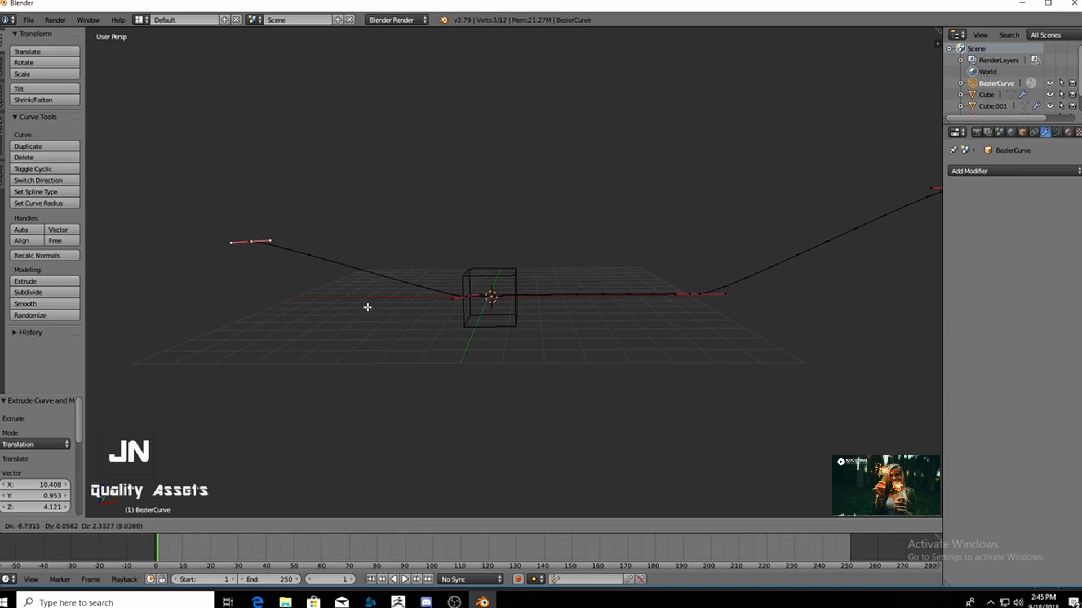
left_click(307, 280)
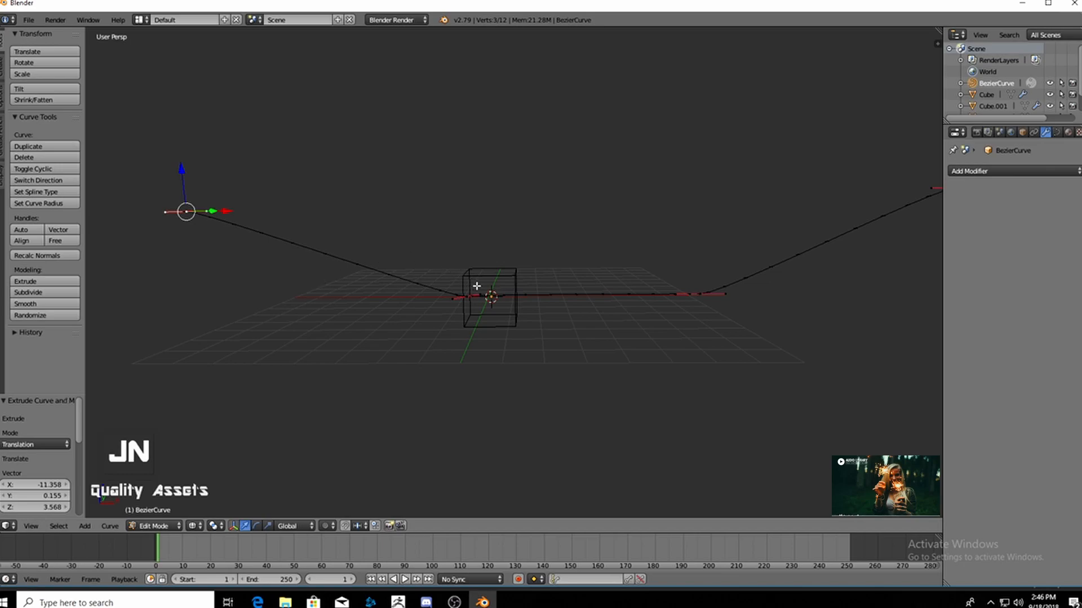
key("Tab")
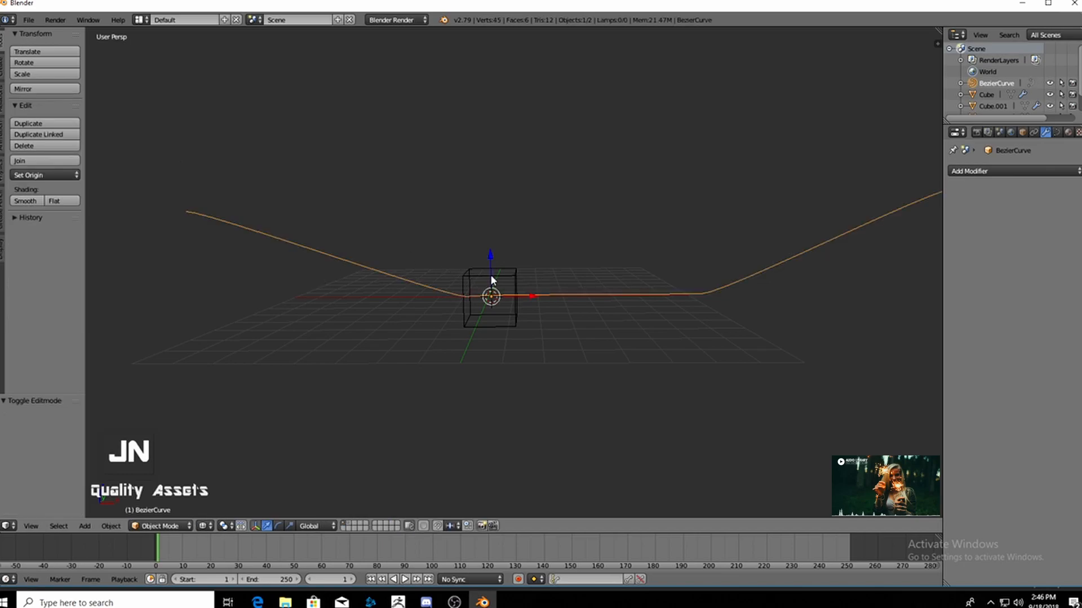
- Add an Array modifier to the new cube with its fit type set to Fit Curve, using BezierCurve as the curve
right_click(490, 275)
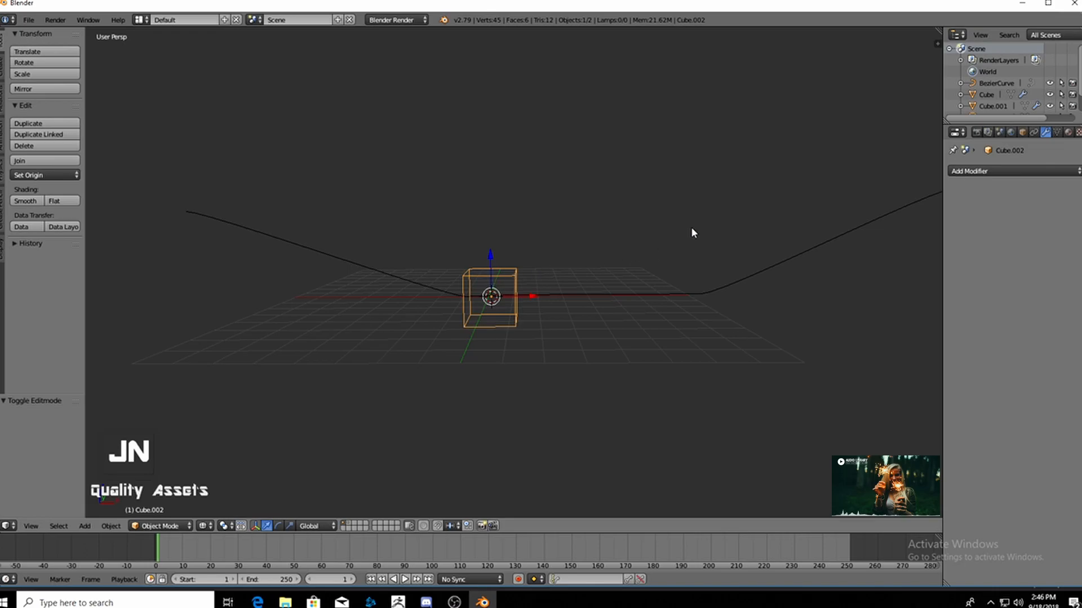
left_click(992, 170)
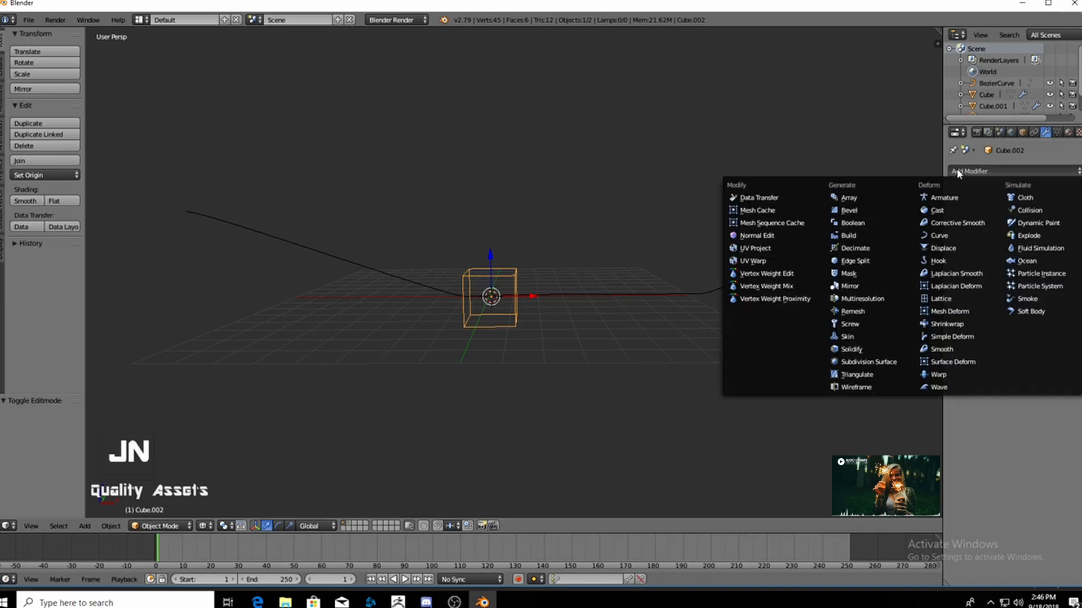
left_click(891, 199)
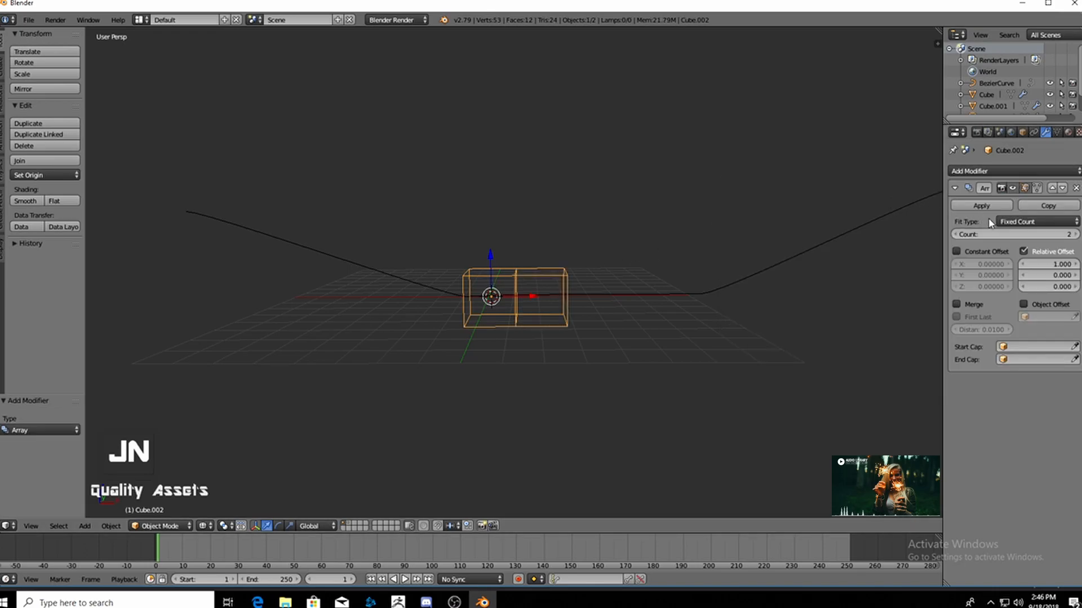
left_click(1032, 222)
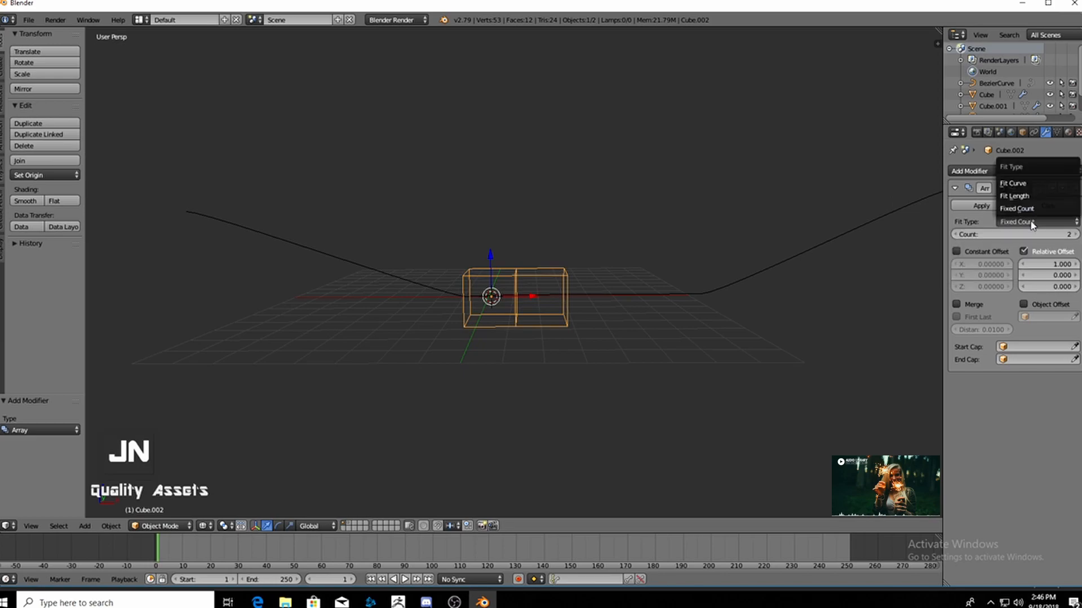
left_click(1014, 184)
left_click(1074, 234)
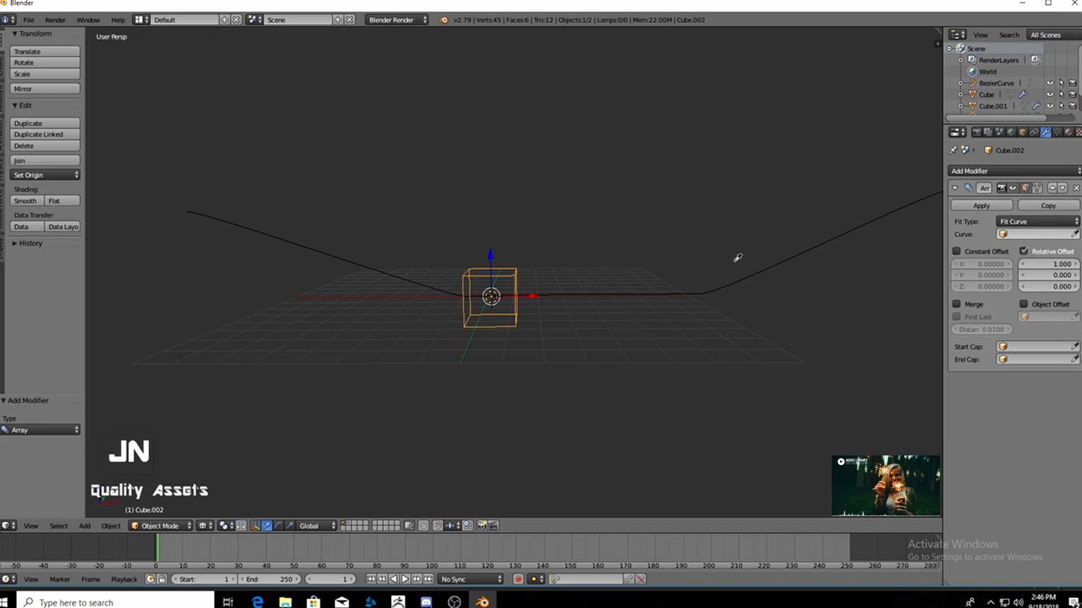
left_click(734, 286)
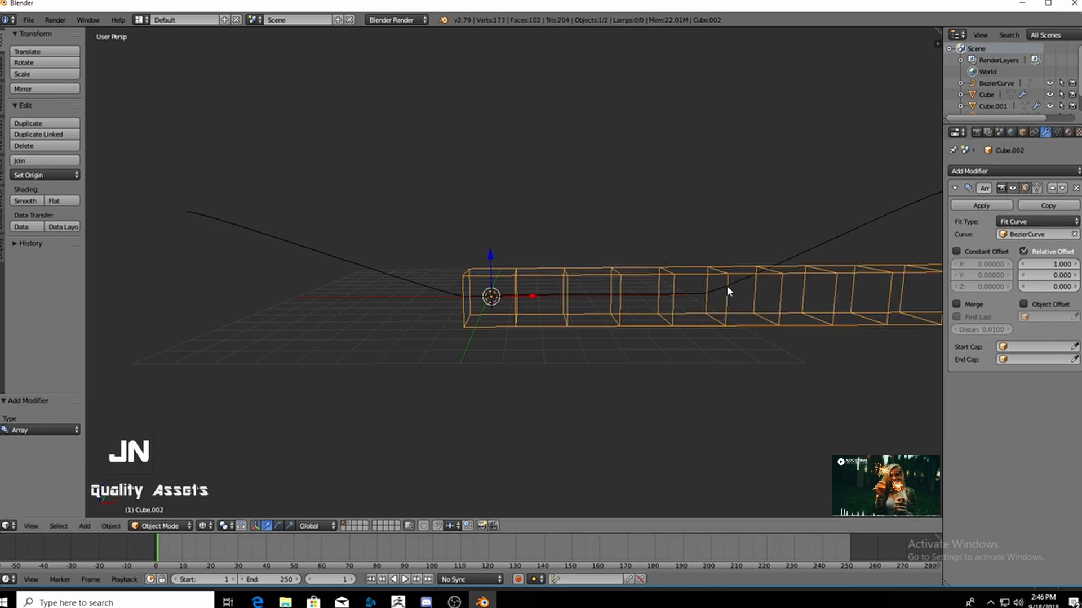
- Try to move the Bezier curve's raised +X end point to another position in Edit Mode
scroll(726, 293, "down", 2)
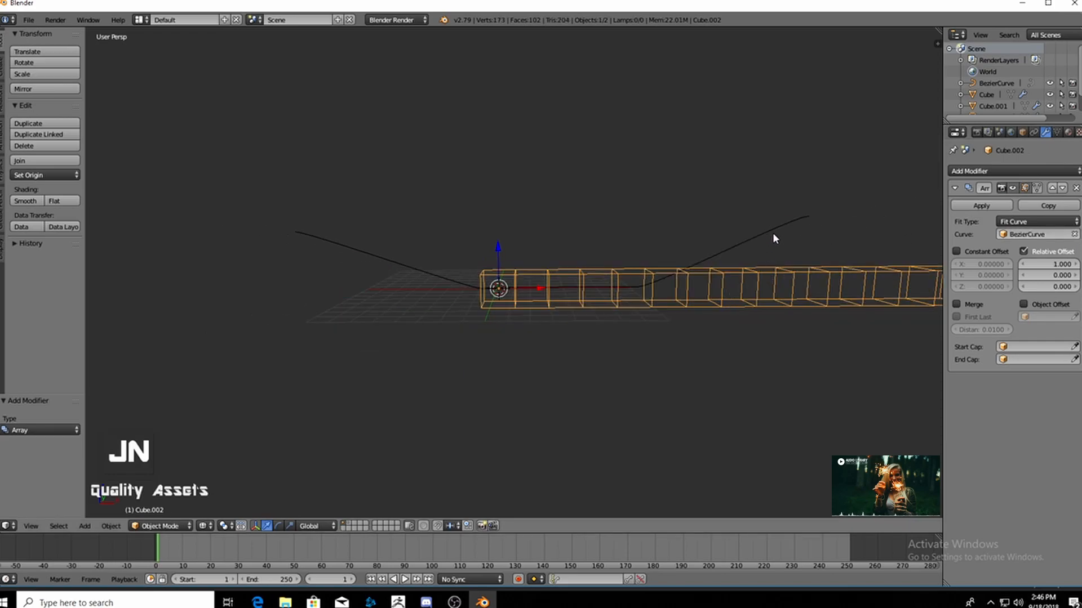
right_click(773, 232)
key("Tab")
right_click(815, 216)
scroll(806, 293, "down", 1)
key("g")
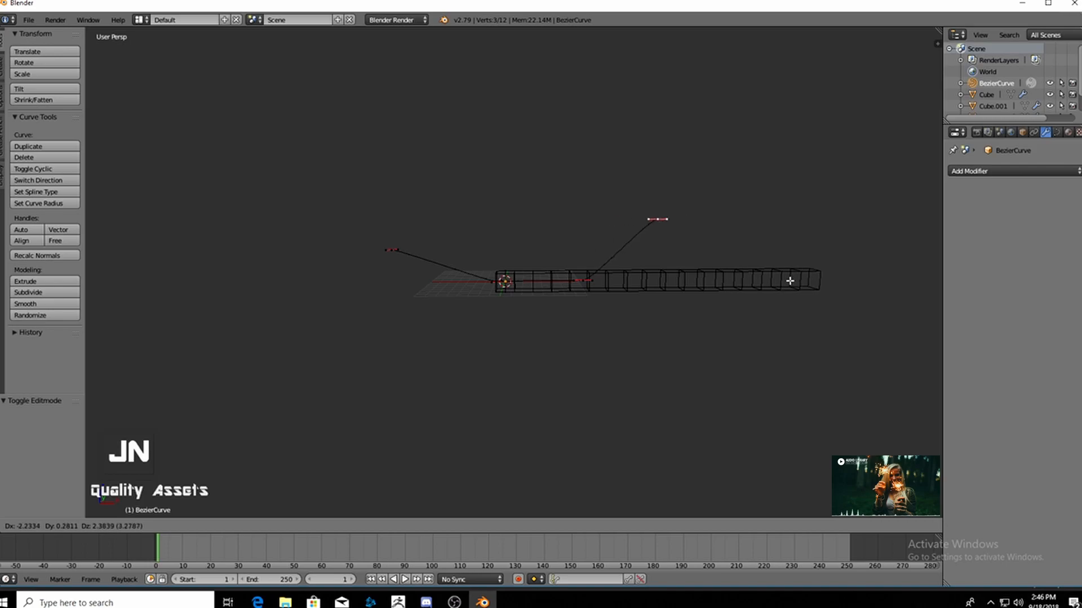
left_click(791, 280)
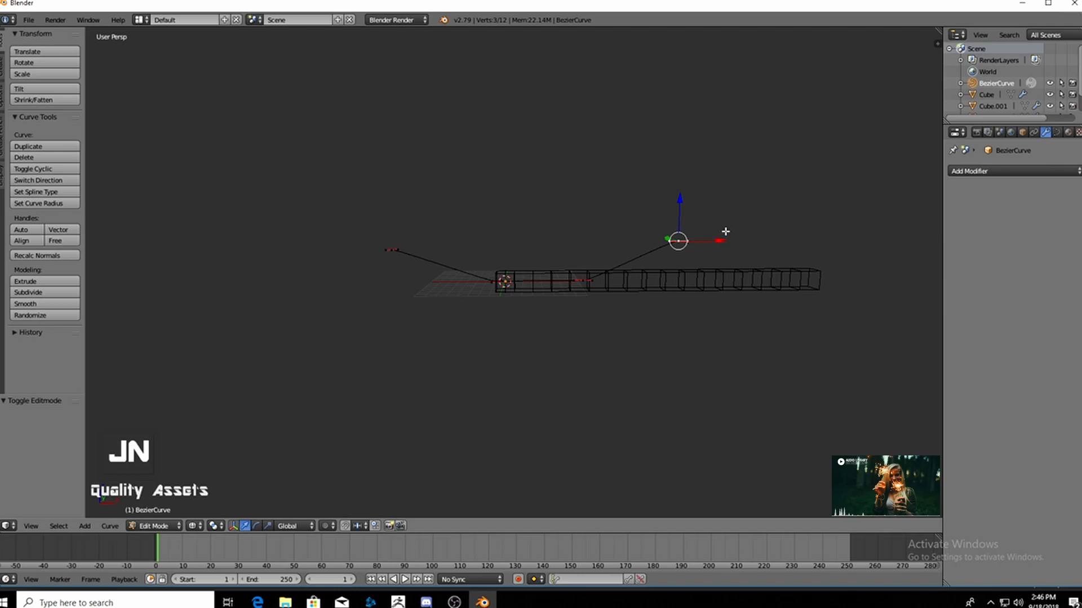
key("Tab")
- Add a Curve modifier to the arrayed cube with BezierCurve as its deformation object
scroll(560, 289, "up", 2)
right_click(522, 274)
scroll(522, 276, "up", 1)
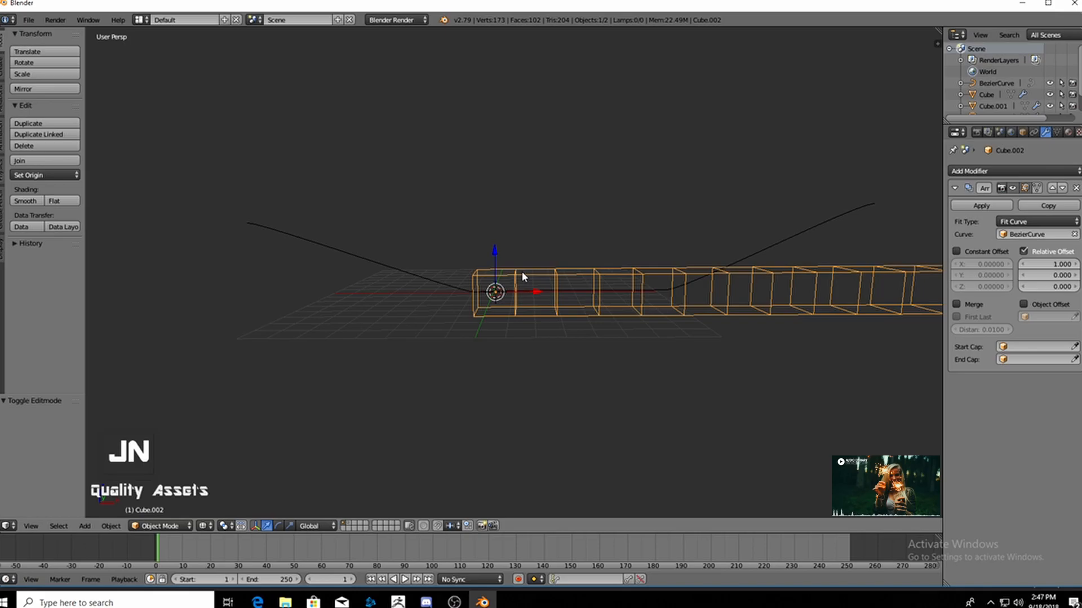
left_click(974, 170)
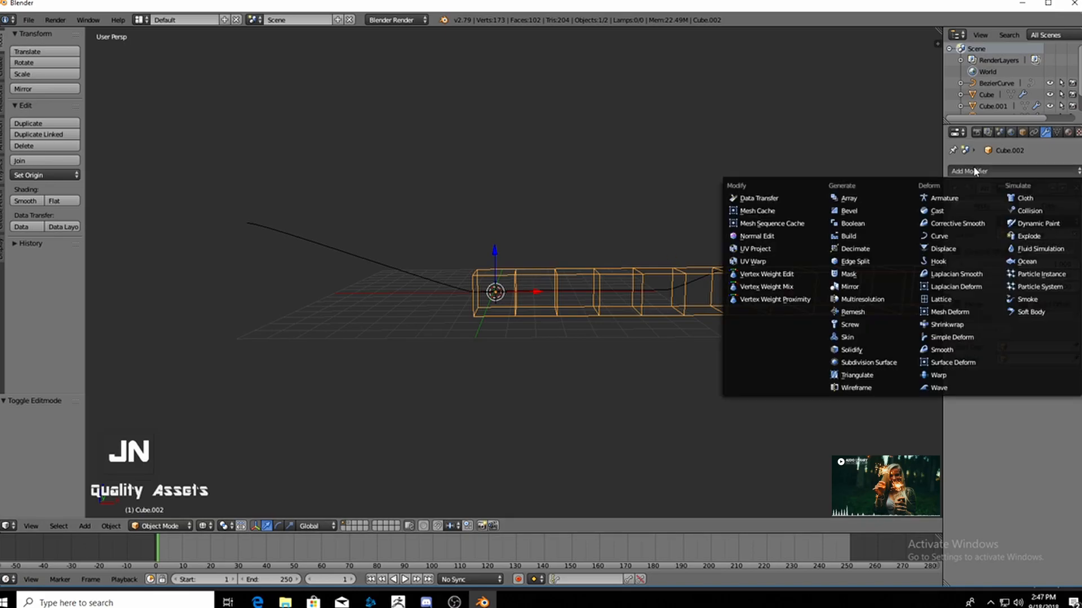
left_click(944, 232)
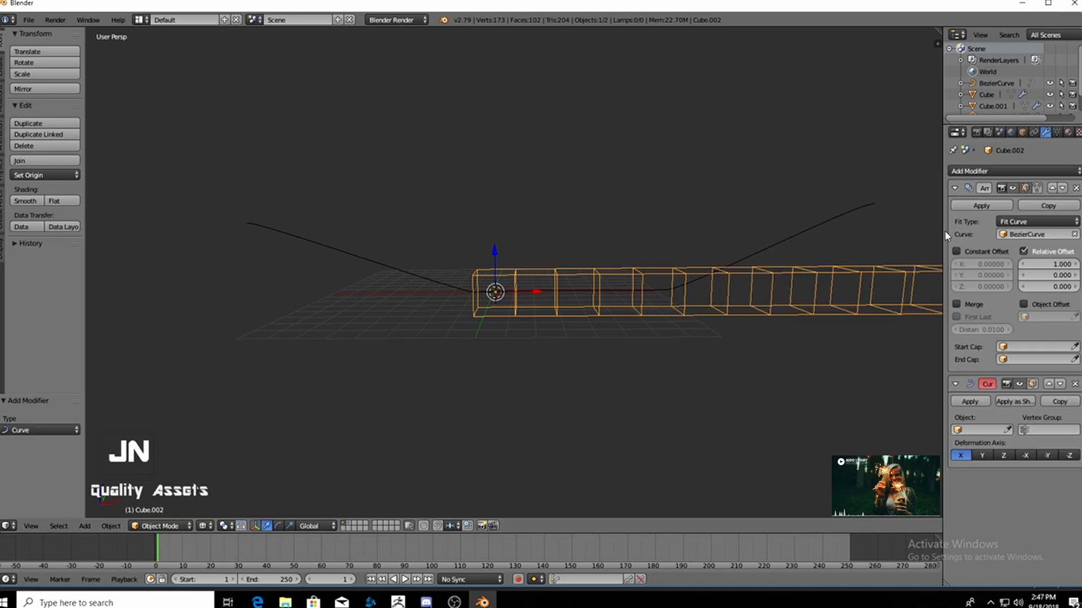
left_click(1008, 431)
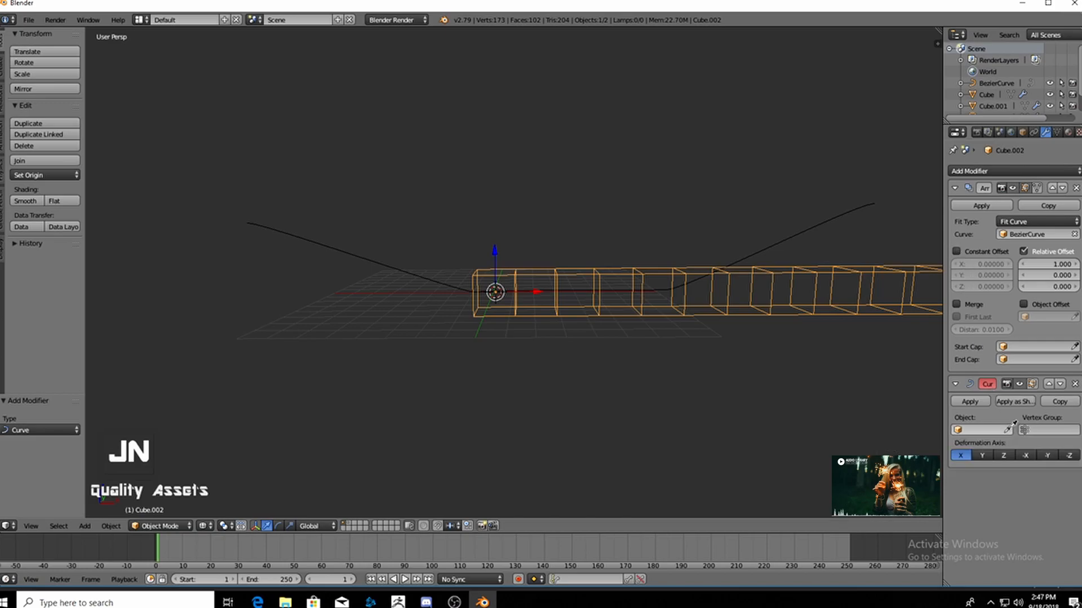
left_click(403, 269)
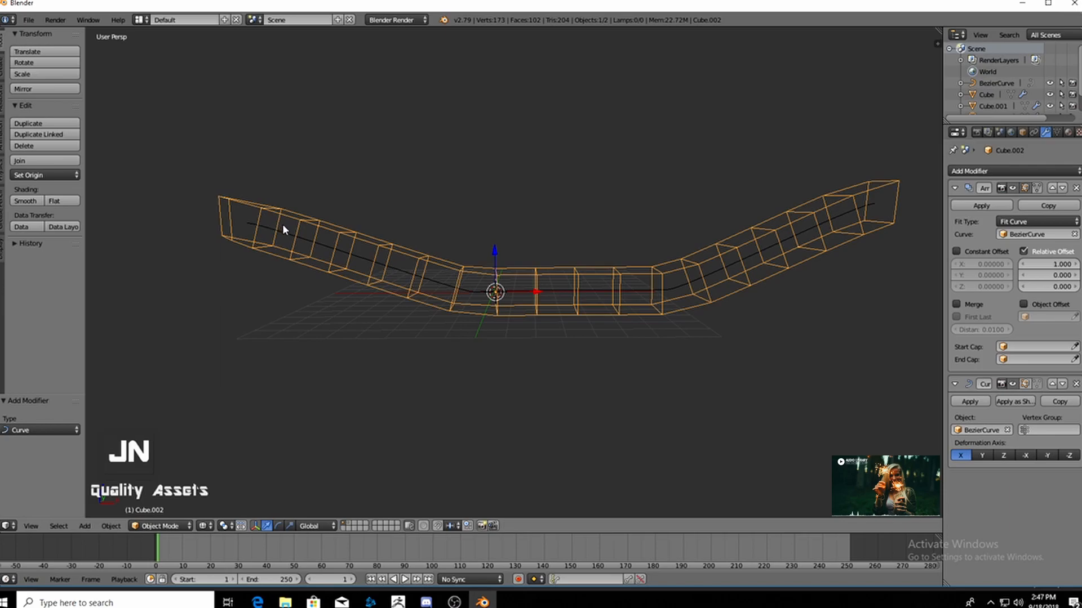
- Move the Bezier curve's +X end point farther out and extrude a new point about 9.28 along X, 1.78 along Y and 9.90 along Z
middle_click_drag(674, 271, 649, 326, "shift")
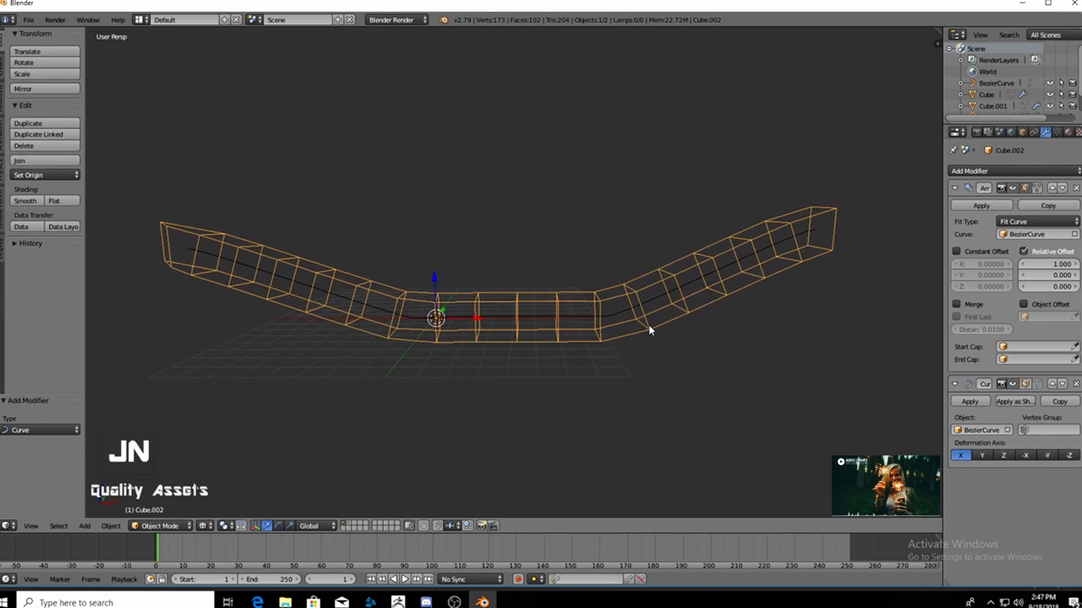
right_click(805, 226)
key("Tab")
scroll(788, 264, "down", 3)
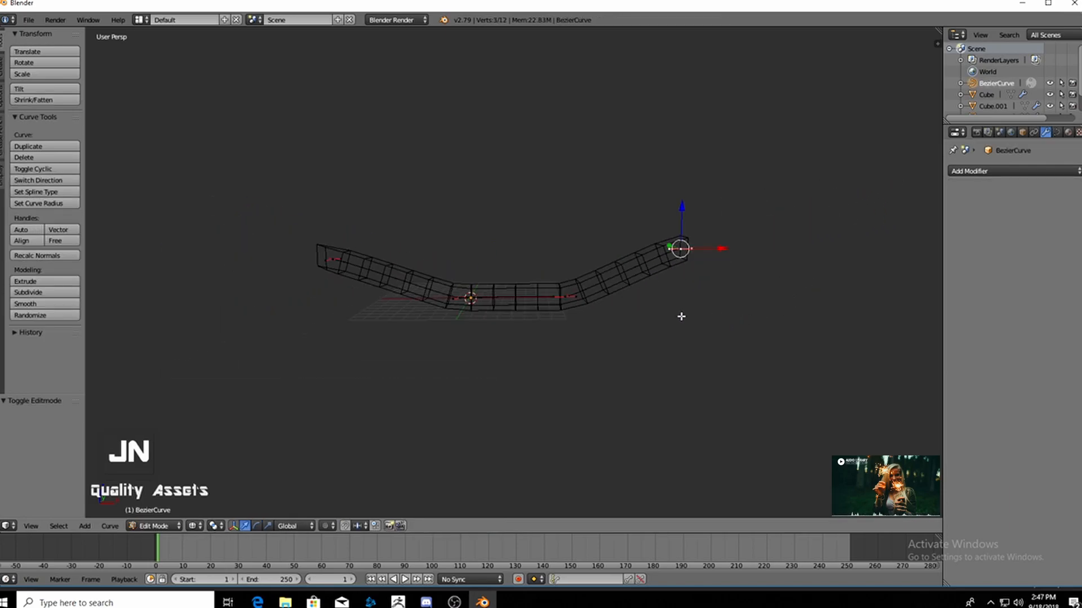
key("g")
left_click(789, 330)
key("e")
left_click(893, 213)
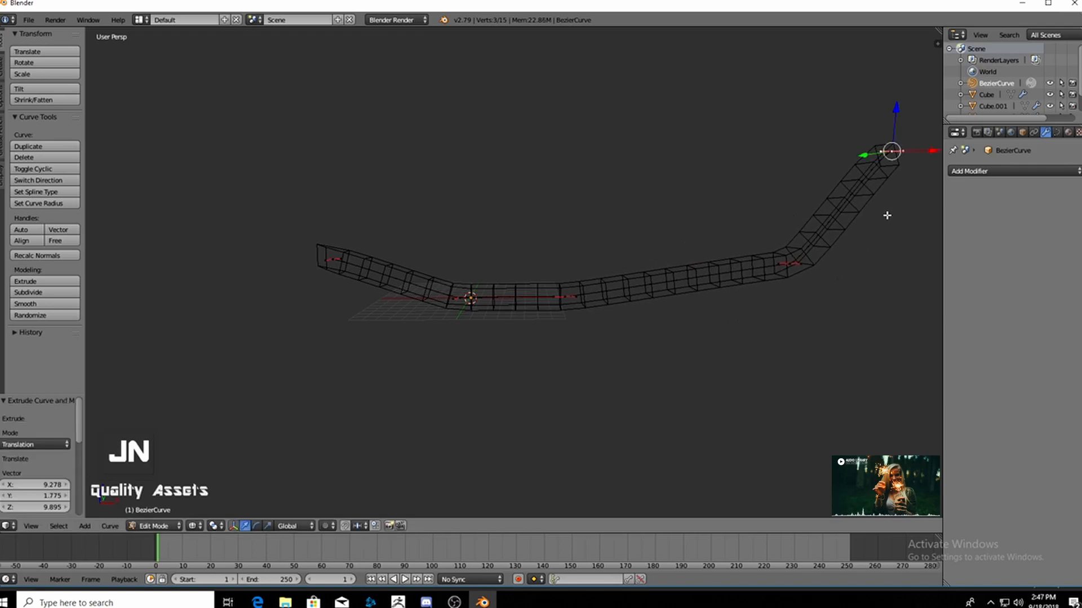
- Switch the viewport to solid display and move the curve's new end point about 2.46 along X and 3.70 along Z, then return to Object Mode
key("z")
middle_click_drag(706, 334, 627, 383, "shift")
key("g")
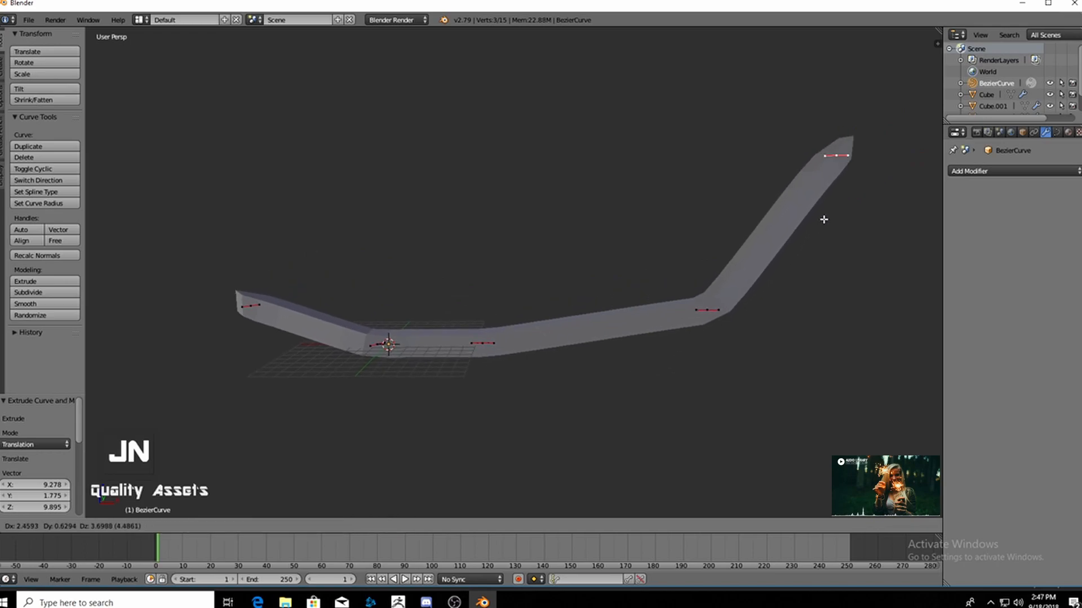
left_click(821, 222)
key("Tab")
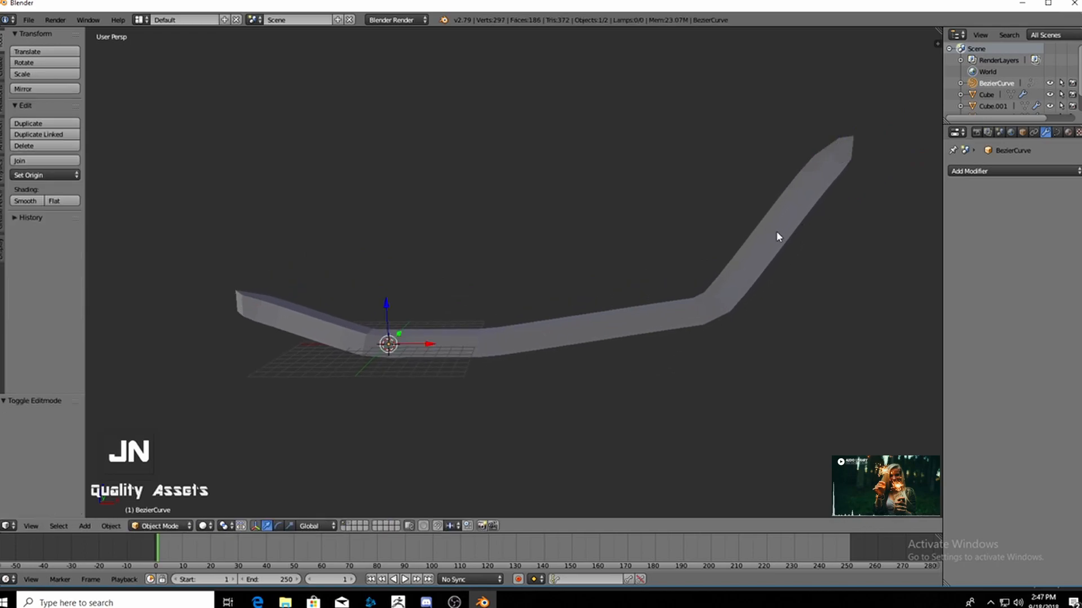
- Set the cube array's relative X offset to 1.7 to space the copies along the curve
right_click(771, 230)
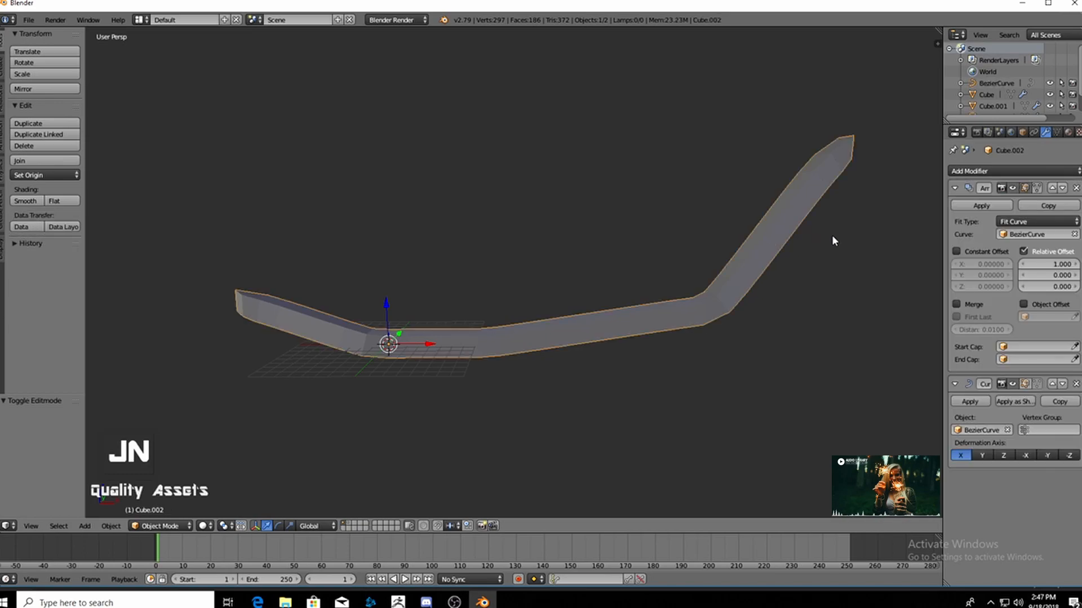
left_click(1048, 264)
type("0.1")
key("Return")
left_click_drag(1043, 264, 1054, 265)
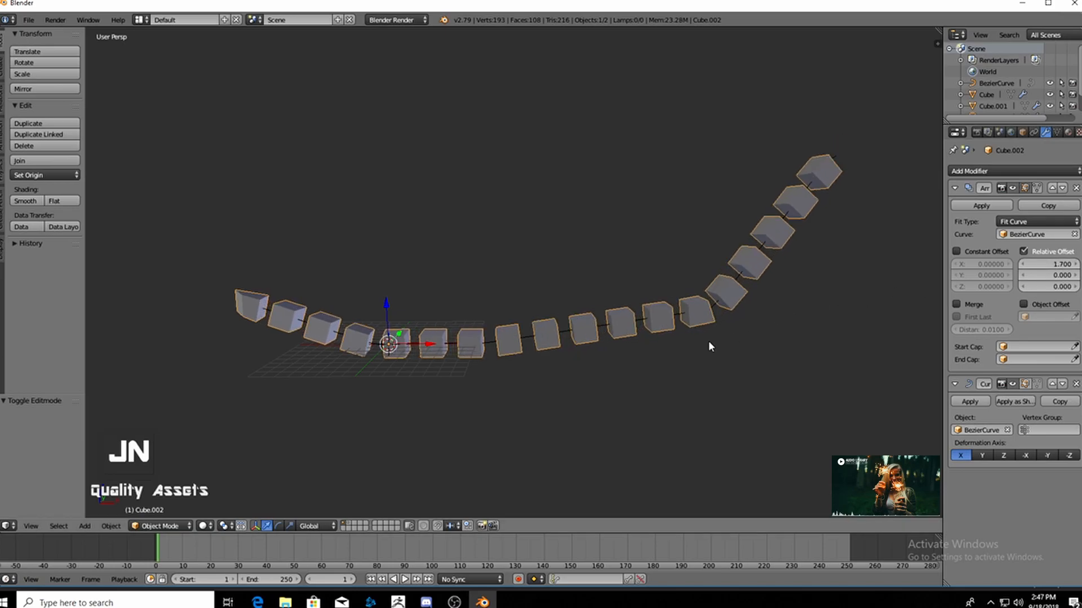
middle_click_drag(709, 342, 705, 345)
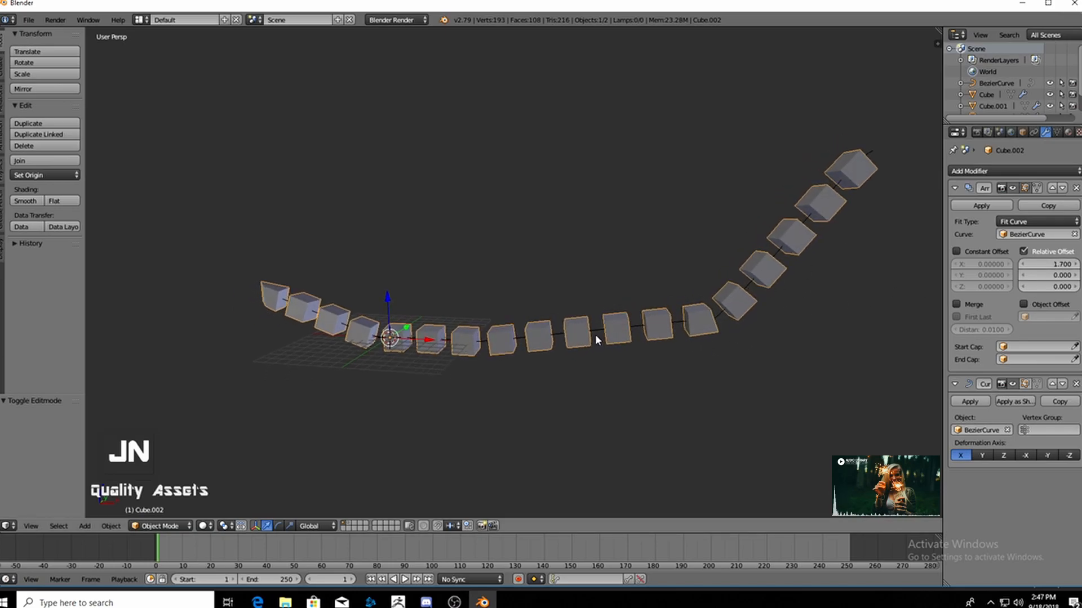